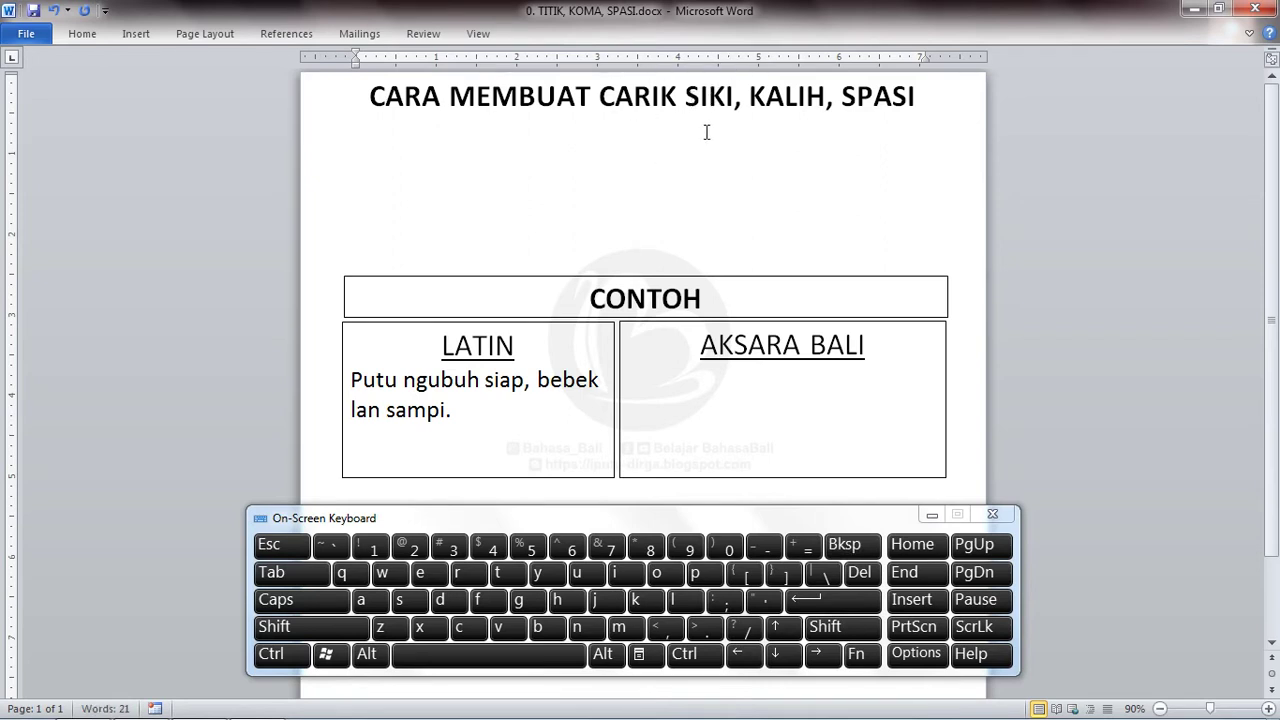
# Enter the Balinese comma (carik siki) and period (carik kalih) signs on the blank line beneath the title.
pyautogui.click(664, 630)
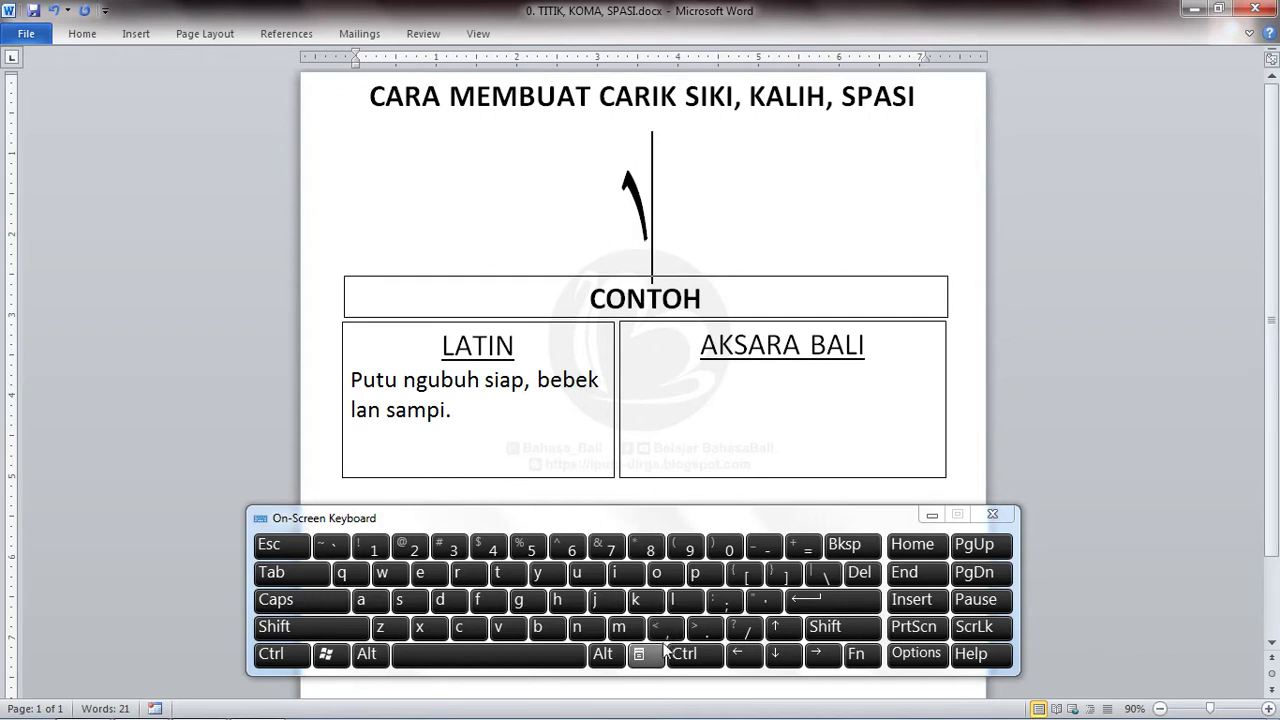
pyautogui.click(684, 600)
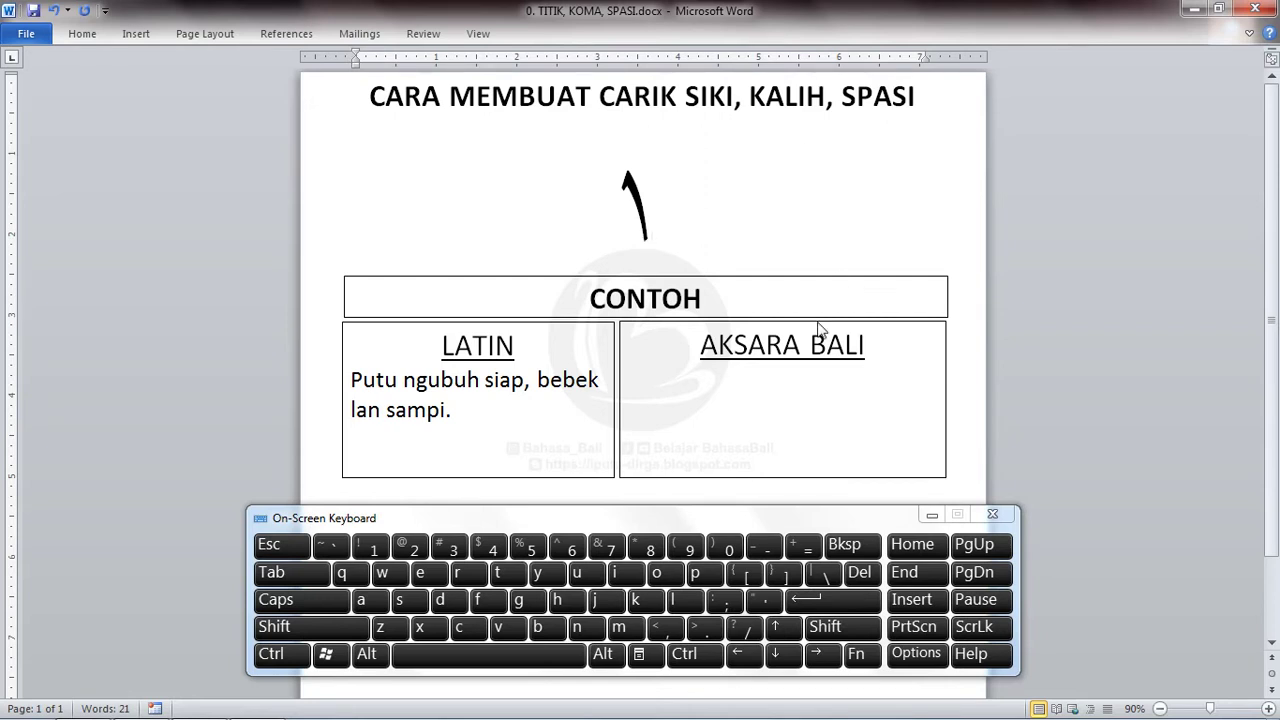
pyautogui.click(706, 629)
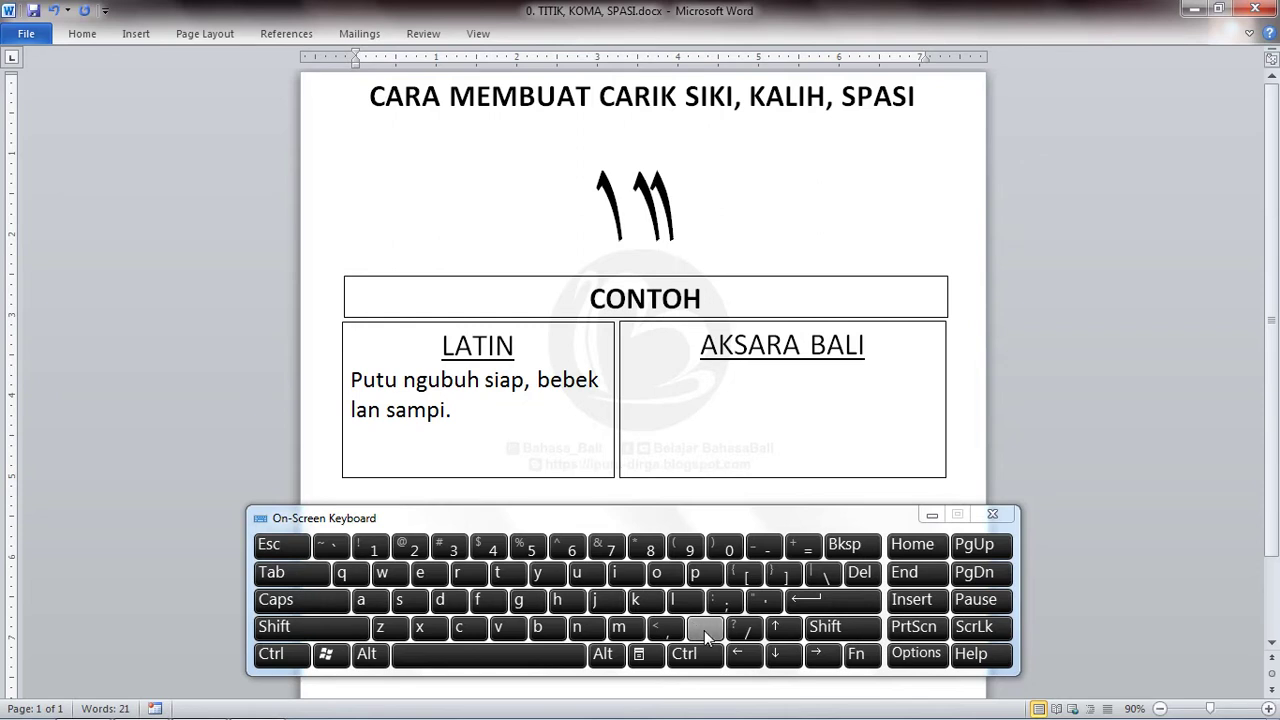
# Widen the gap between the comma sign and the period sign with several Balinese-script spaces.
pyautogui.click(632, 195)
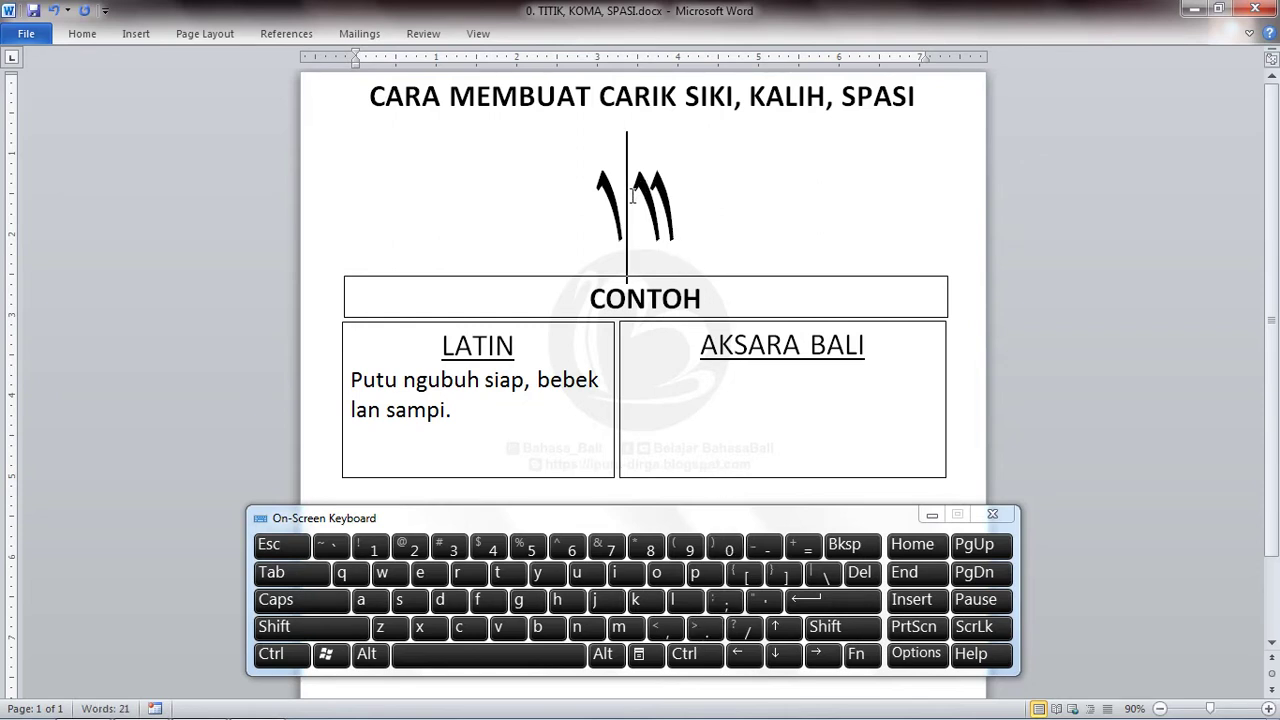
pyautogui.click(484, 652)
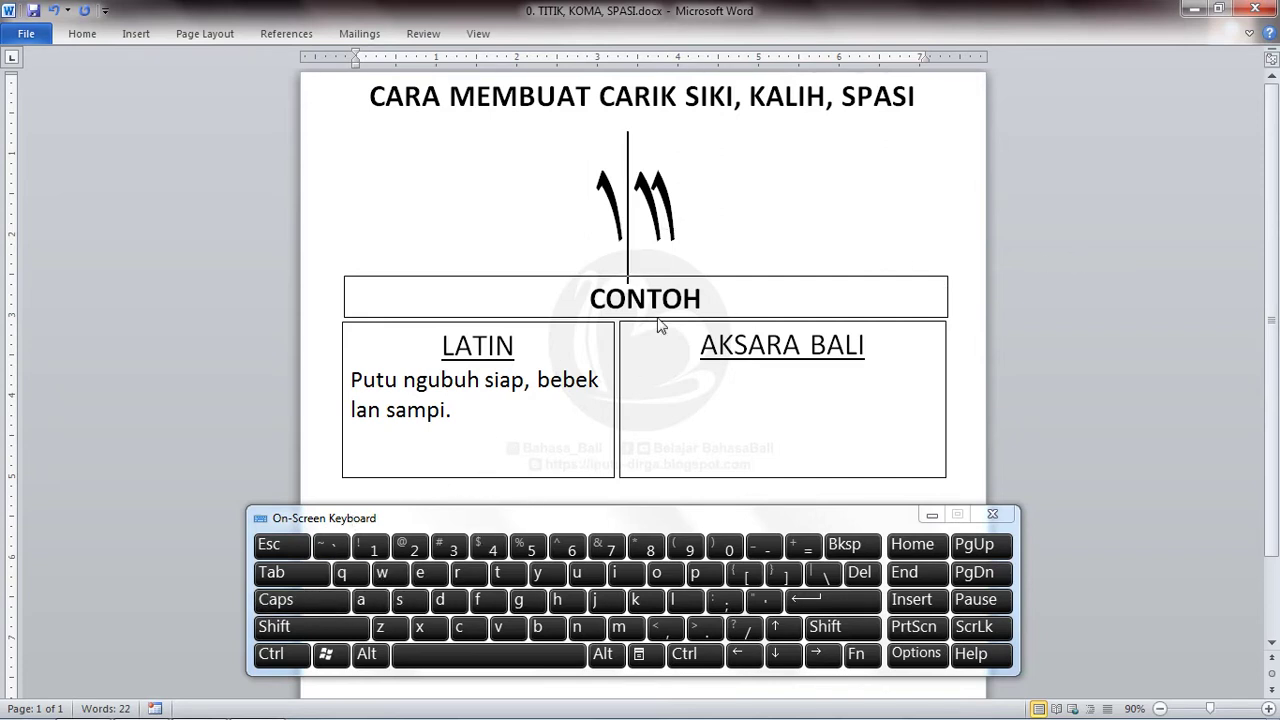
pyautogui.click(356, 636)
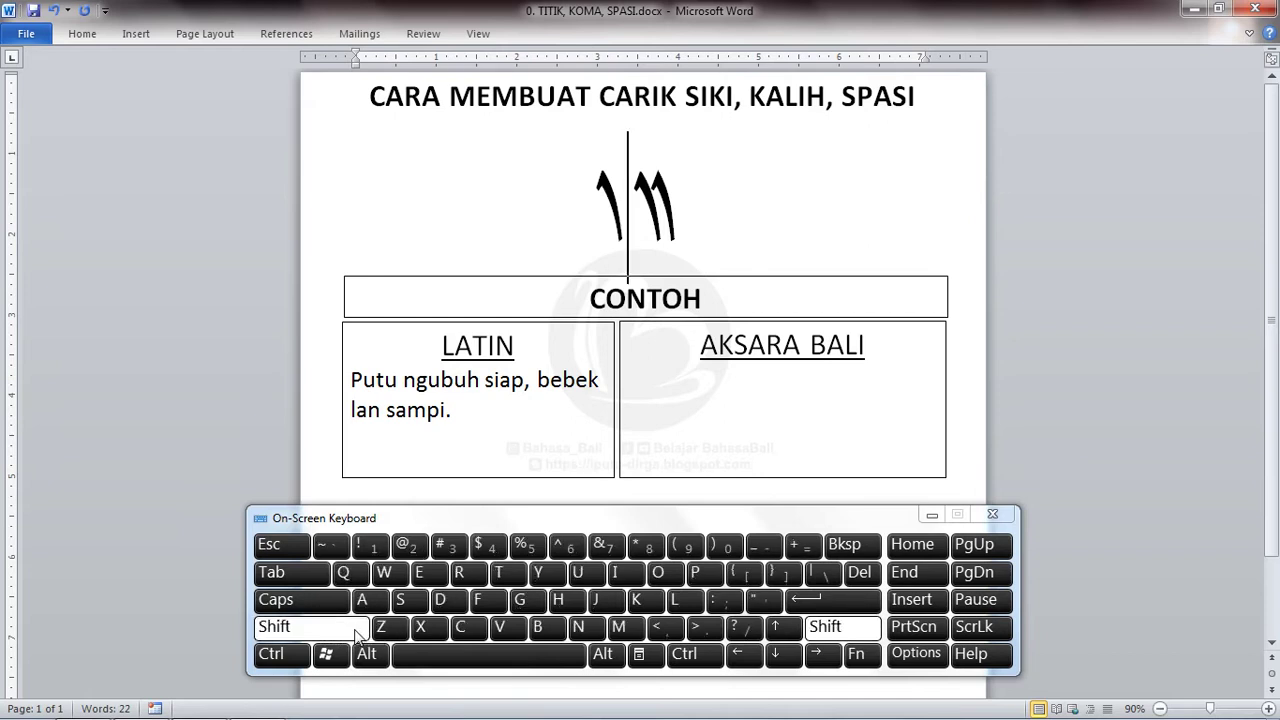
pyautogui.click(415, 662)
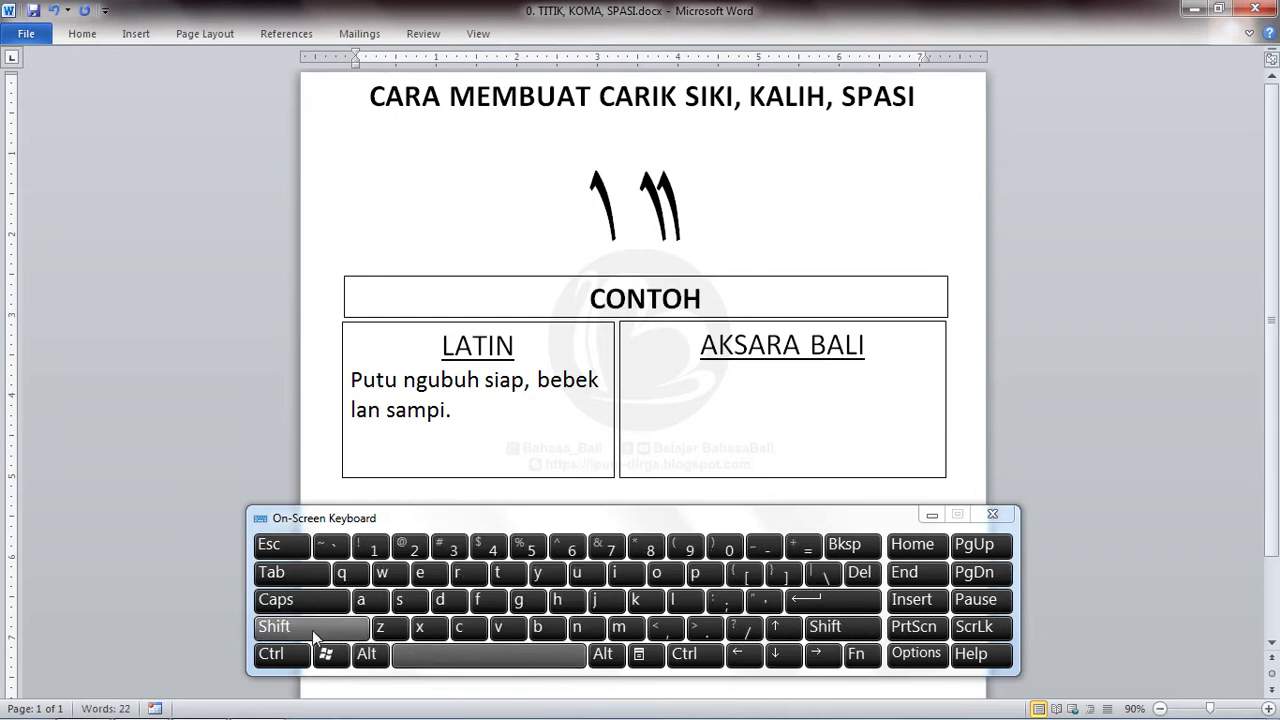
pyautogui.click(312, 630)
pyautogui.click(423, 654)
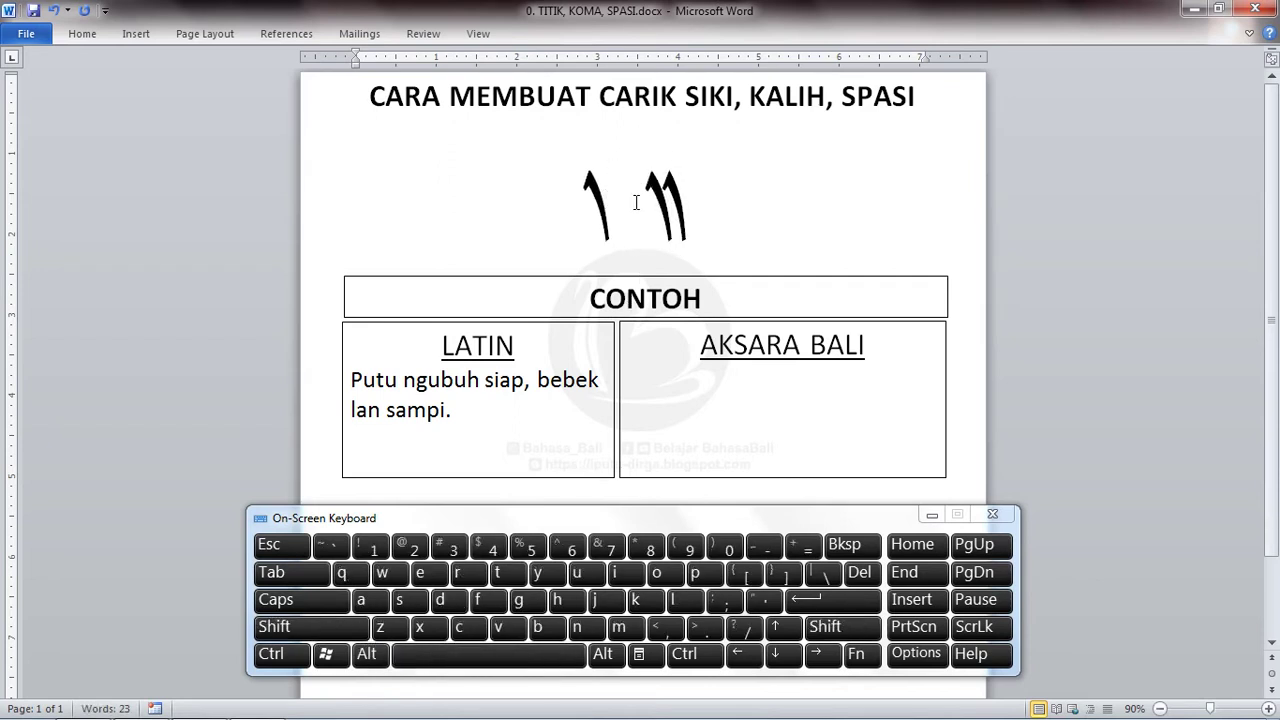
pyautogui.click(352, 627)
pyautogui.click(405, 660)
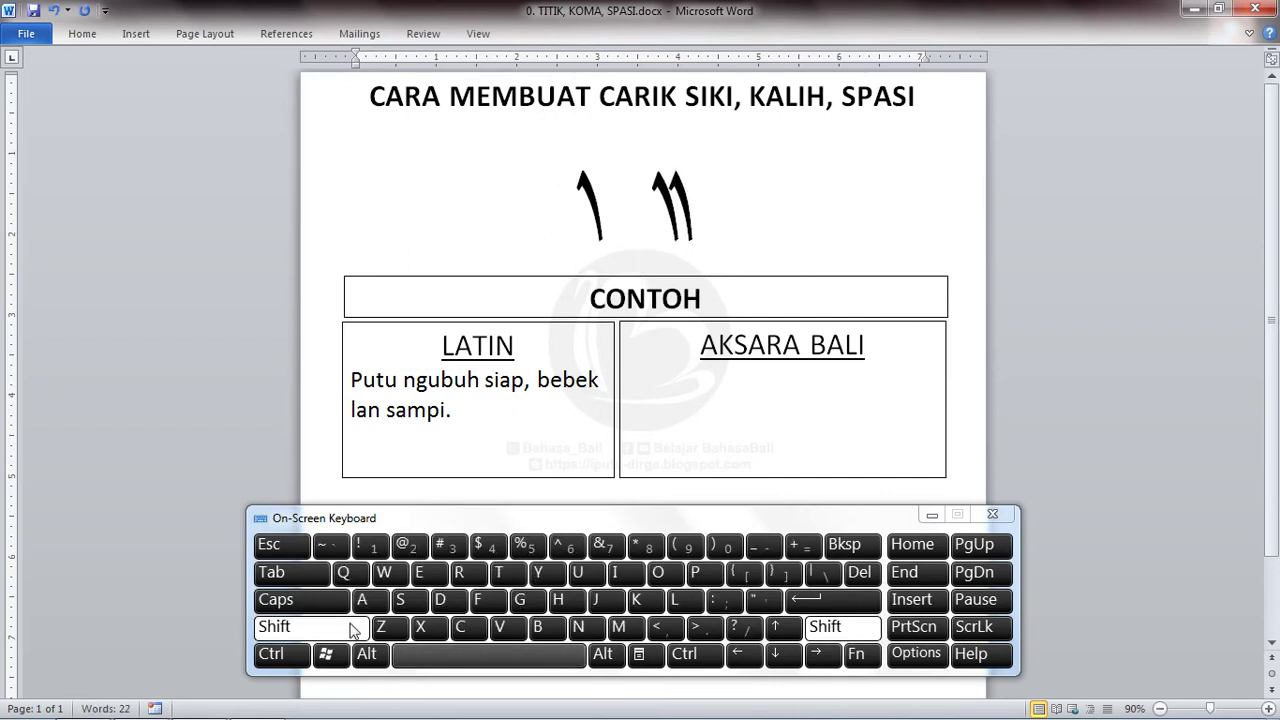
pyautogui.click(437, 651)
pyautogui.click(352, 627)
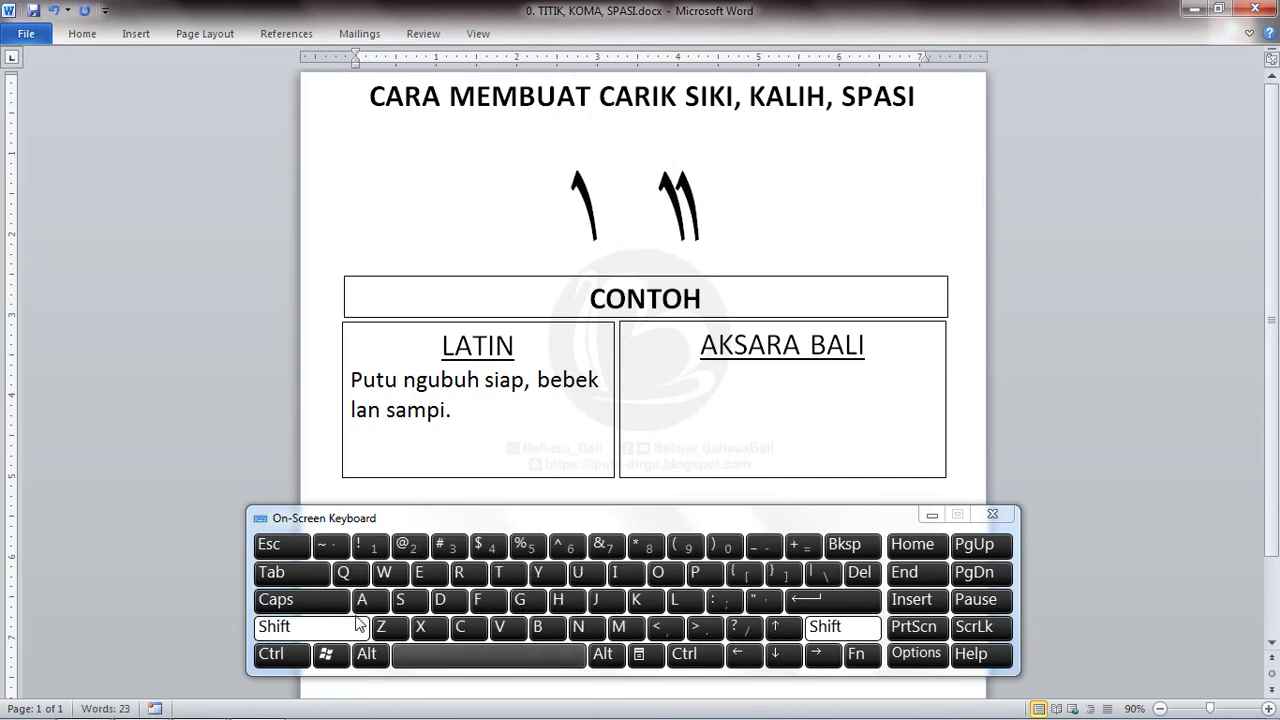
pyautogui.click(449, 655)
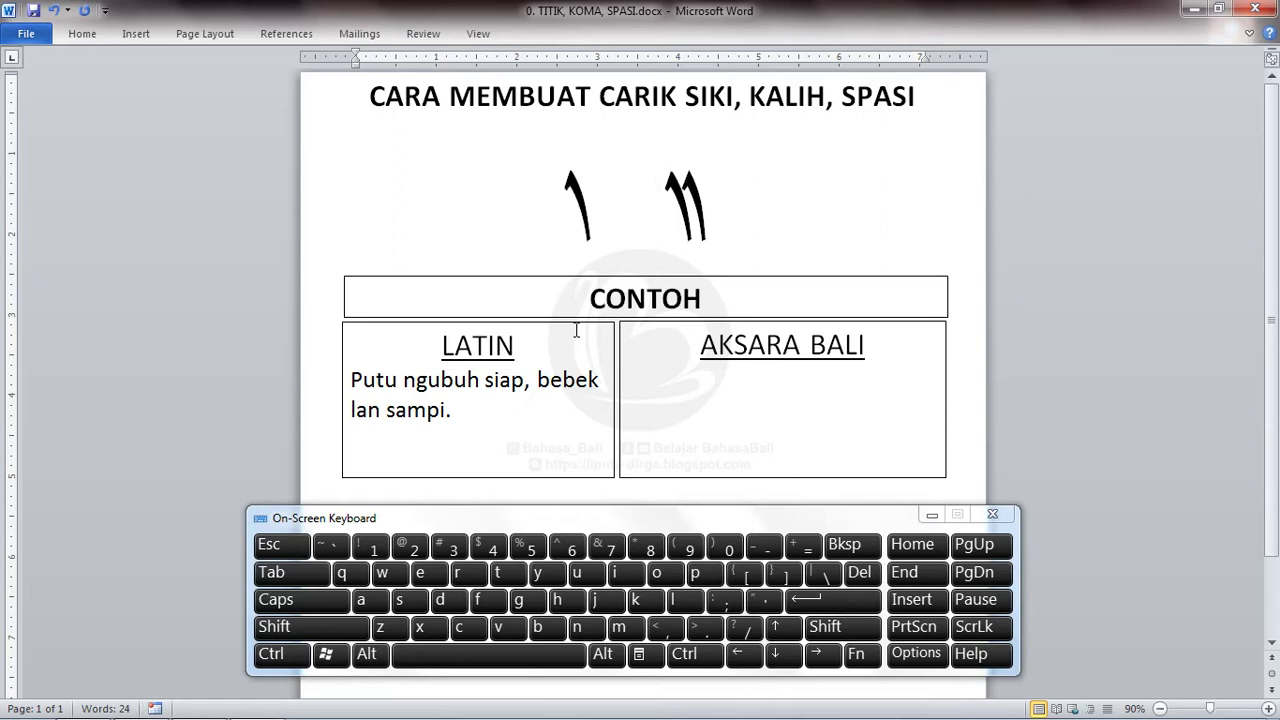
# Write "putu" in Balinese script on the empty line below the AKSARA BALI heading.
pyautogui.click(703, 230)
pyautogui.click(712, 397)
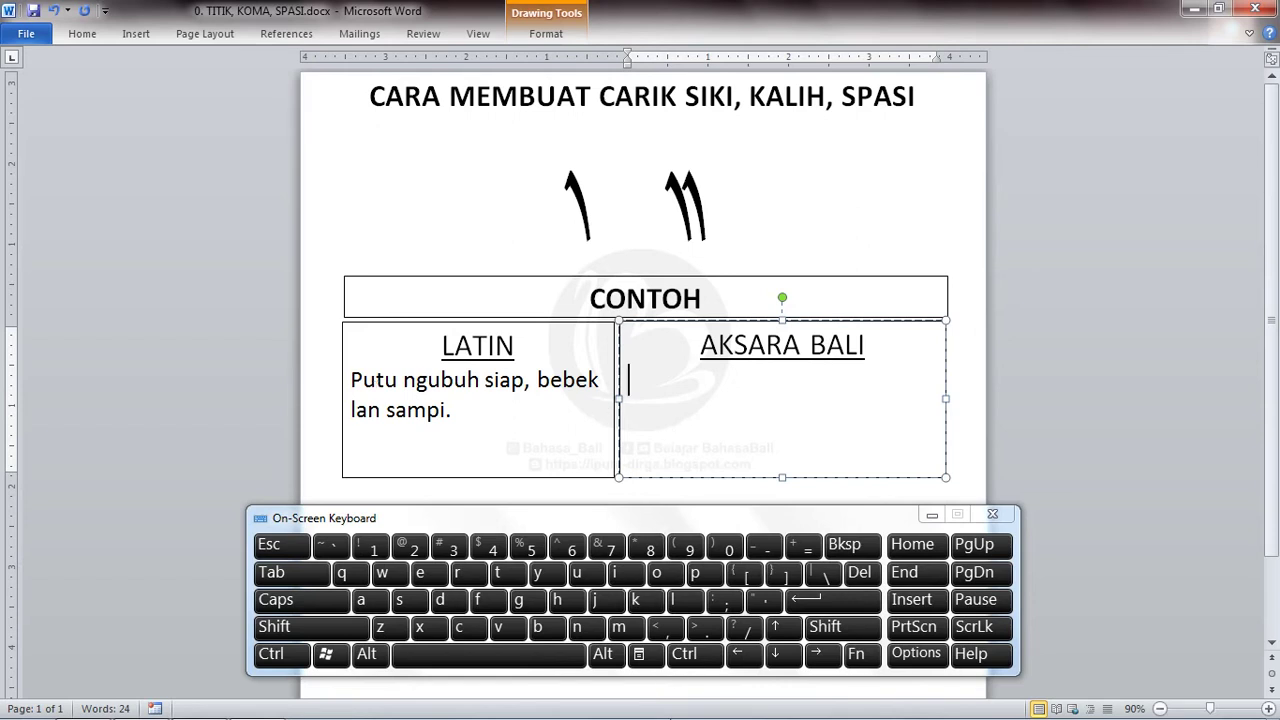
pyautogui.click(703, 577)
pyautogui.click(586, 576)
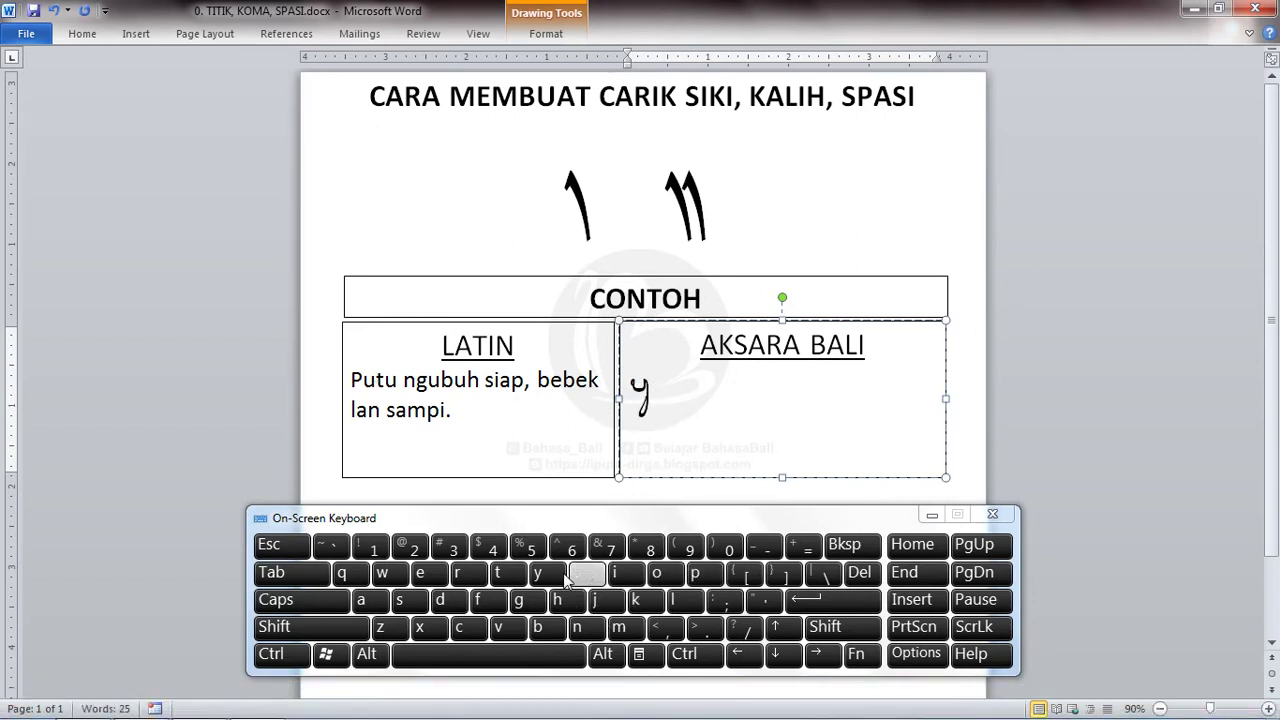
pyautogui.click(500, 573)
pyautogui.click(580, 573)
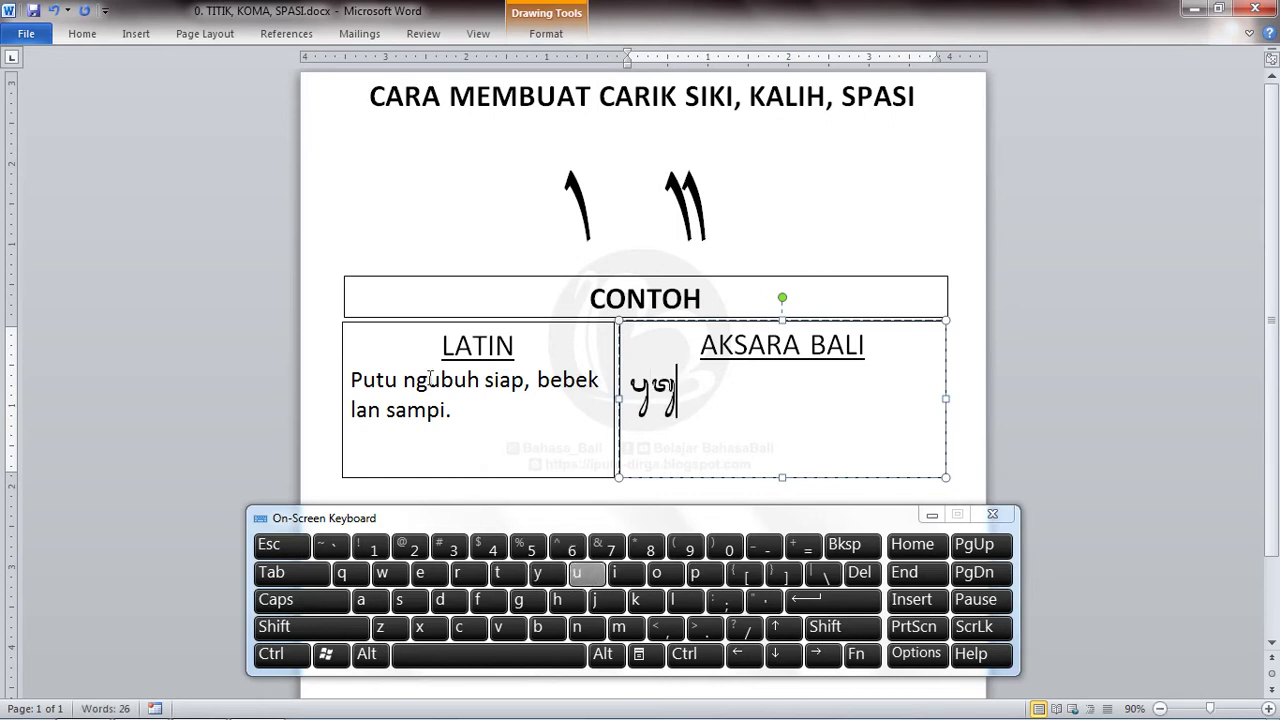
# Continue the Balinese transcription with the letters "ngubu" directly after "putu".
pyautogui.click(580, 630)
pyautogui.click(522, 602)
pyautogui.click(582, 580)
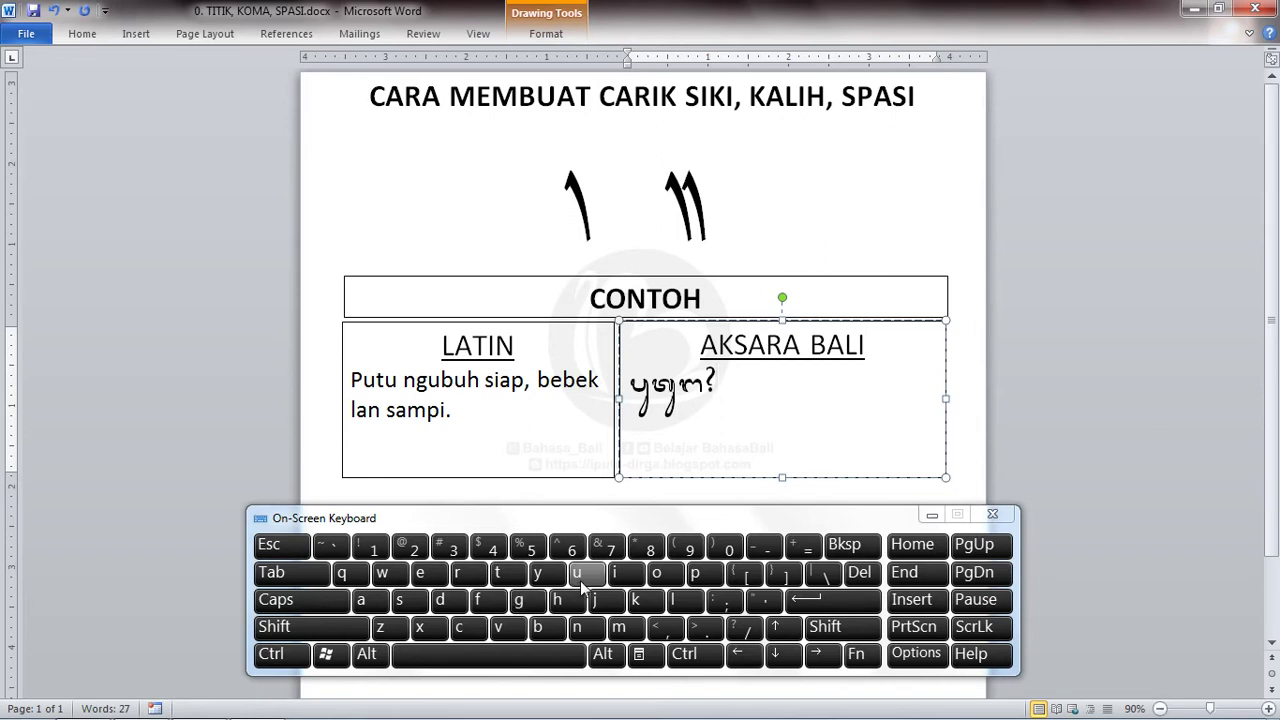
pyautogui.click(583, 580)
pyautogui.click(553, 628)
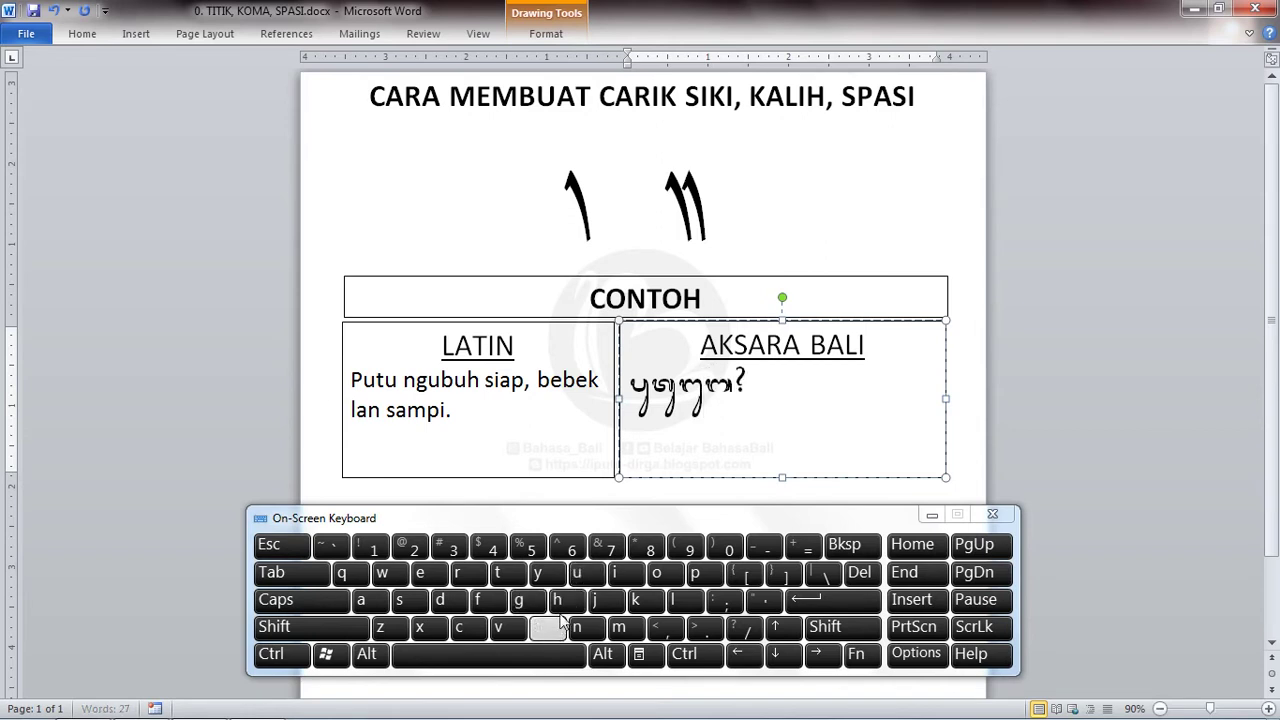
pyautogui.click(580, 575)
pyautogui.click(578, 600)
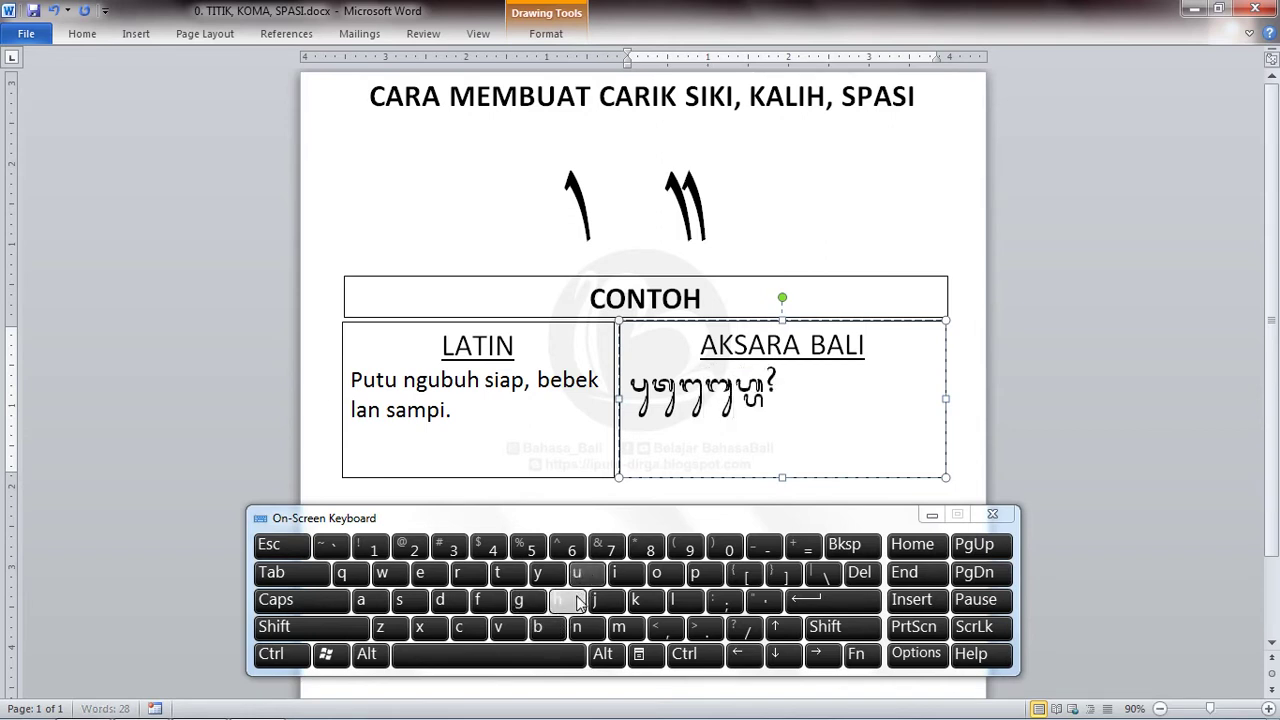
pyautogui.click(868, 546)
pyautogui.click(868, 546)
pyautogui.click(868, 546)
pyautogui.click(574, 603)
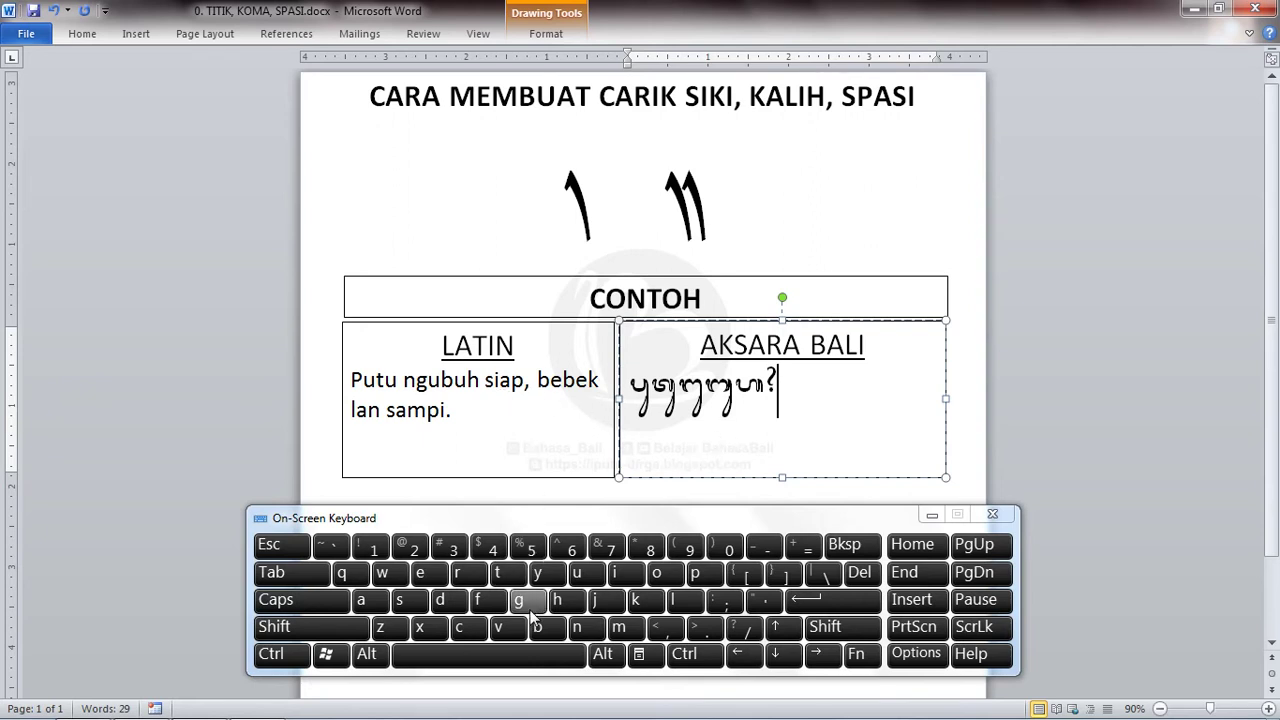
pyautogui.click(410, 601)
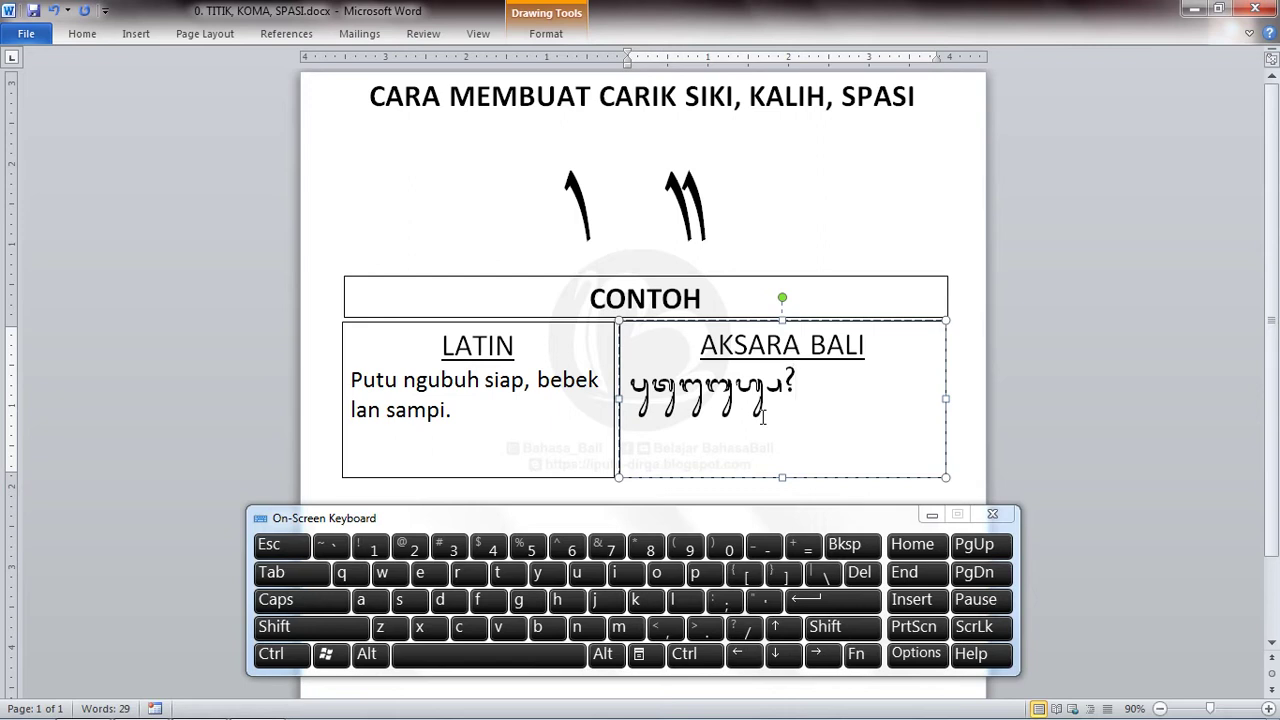
pyautogui.press('BackSpace')
pyautogui.press('BackSpace')
pyautogui.press('BackSpace')
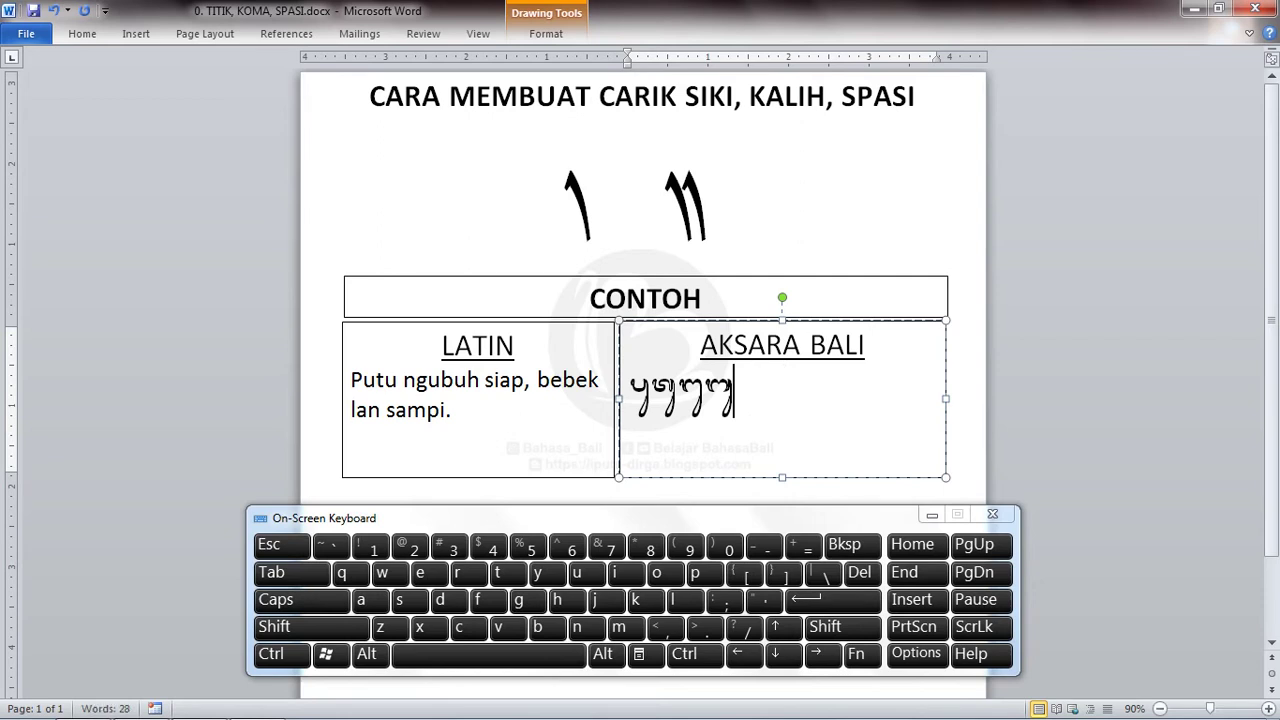
# Complete "ngubuh" with a closing h in its final-consonant form.
pyautogui.click(567, 602)
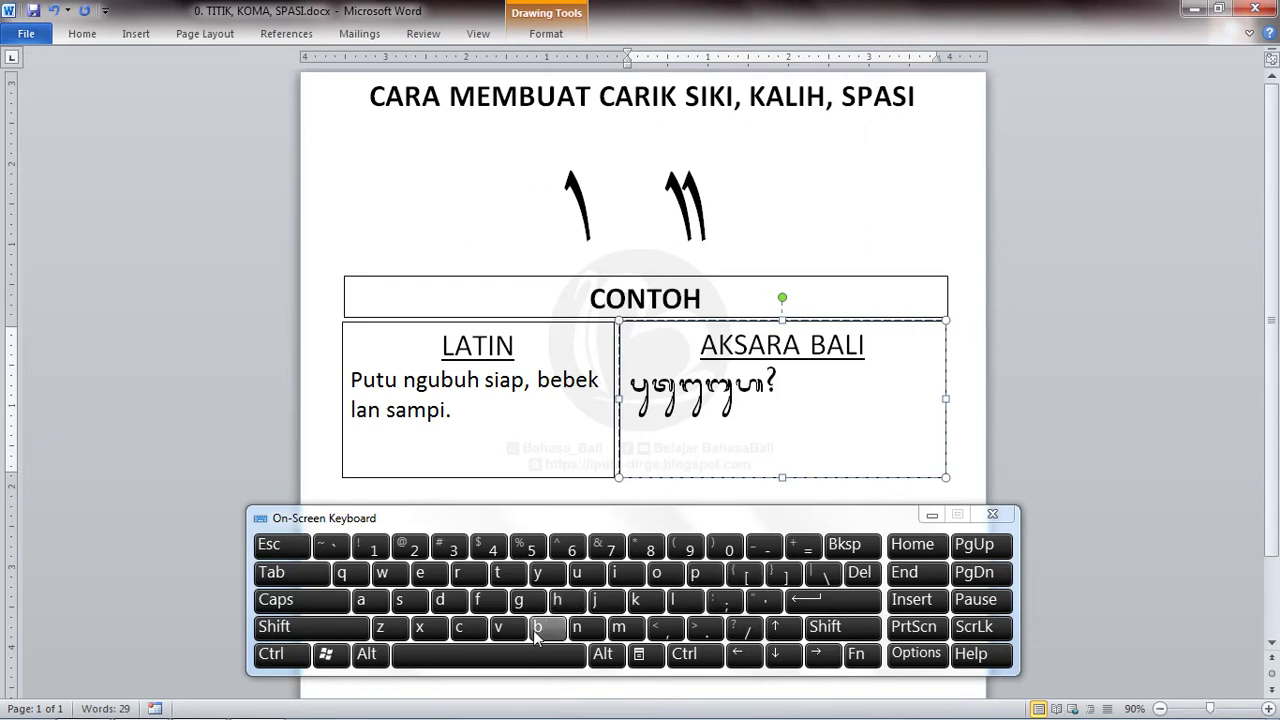
pyautogui.click(520, 665)
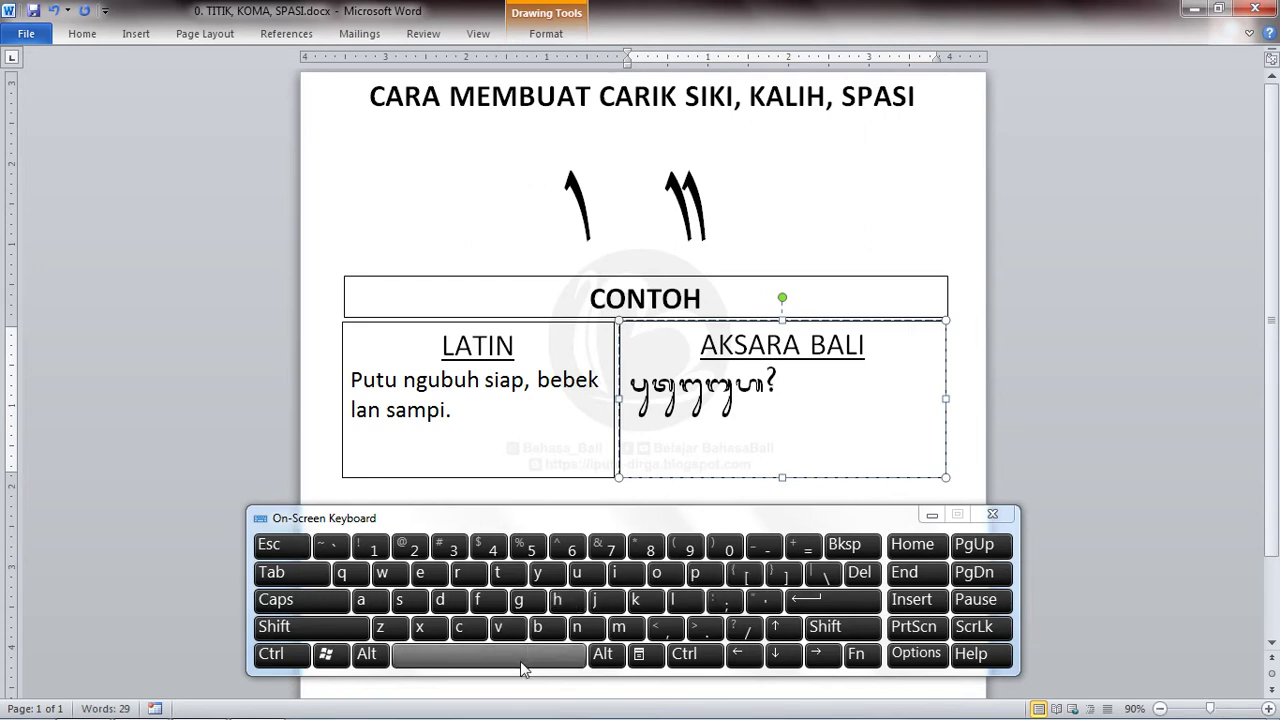
pyautogui.click(520, 663)
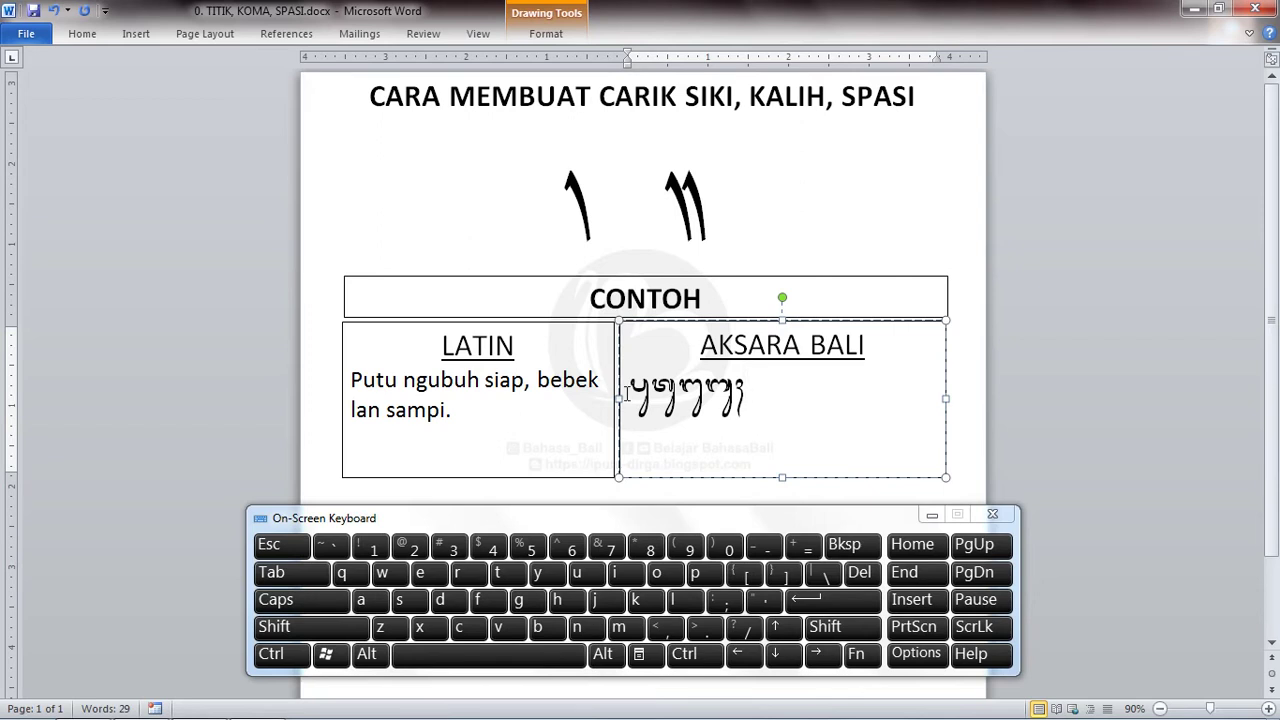
# Add "siyap" to the Balinese transcription and close it with a carik siki comma.
pyautogui.click(399, 606)
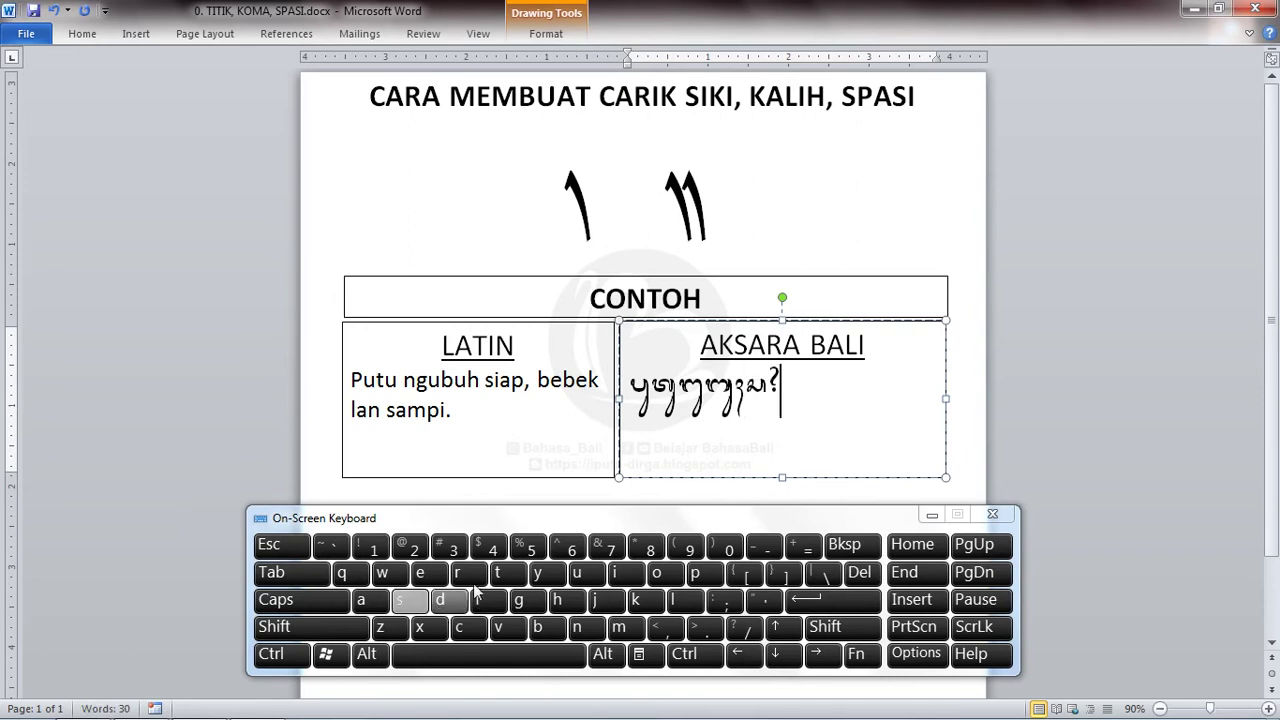
pyautogui.click(627, 575)
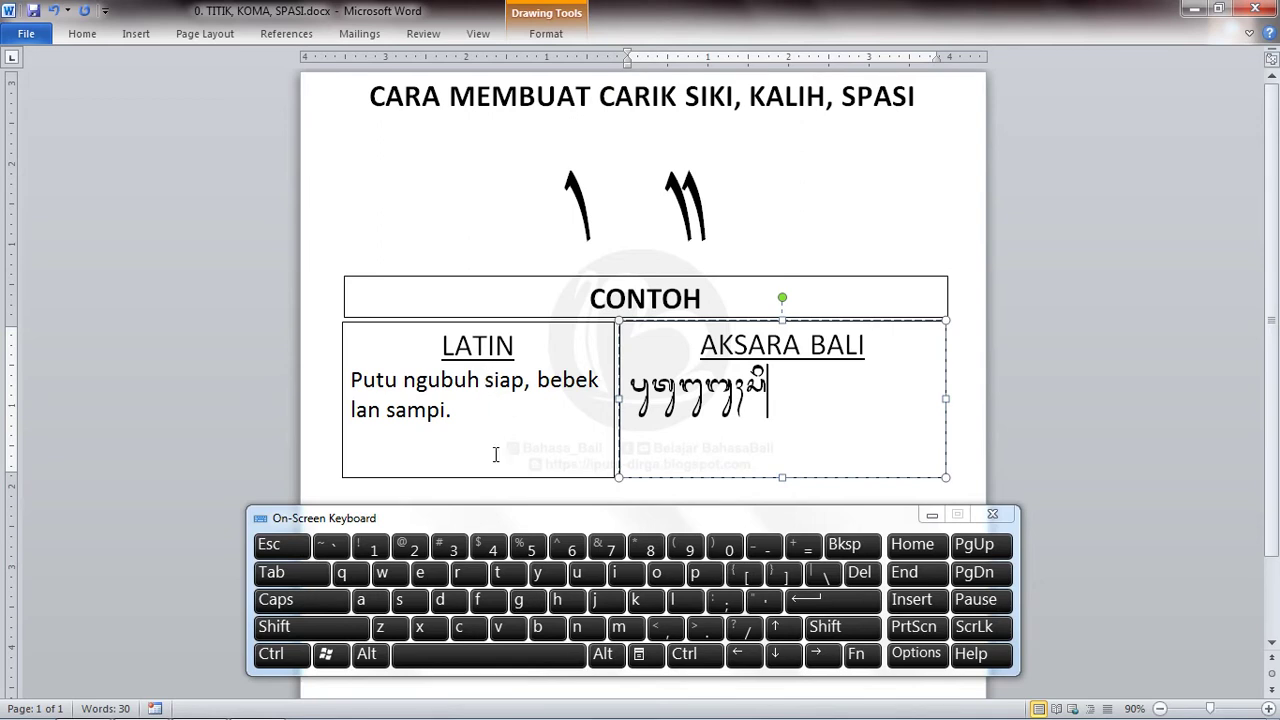
pyautogui.click(540, 576)
pyautogui.click(362, 600)
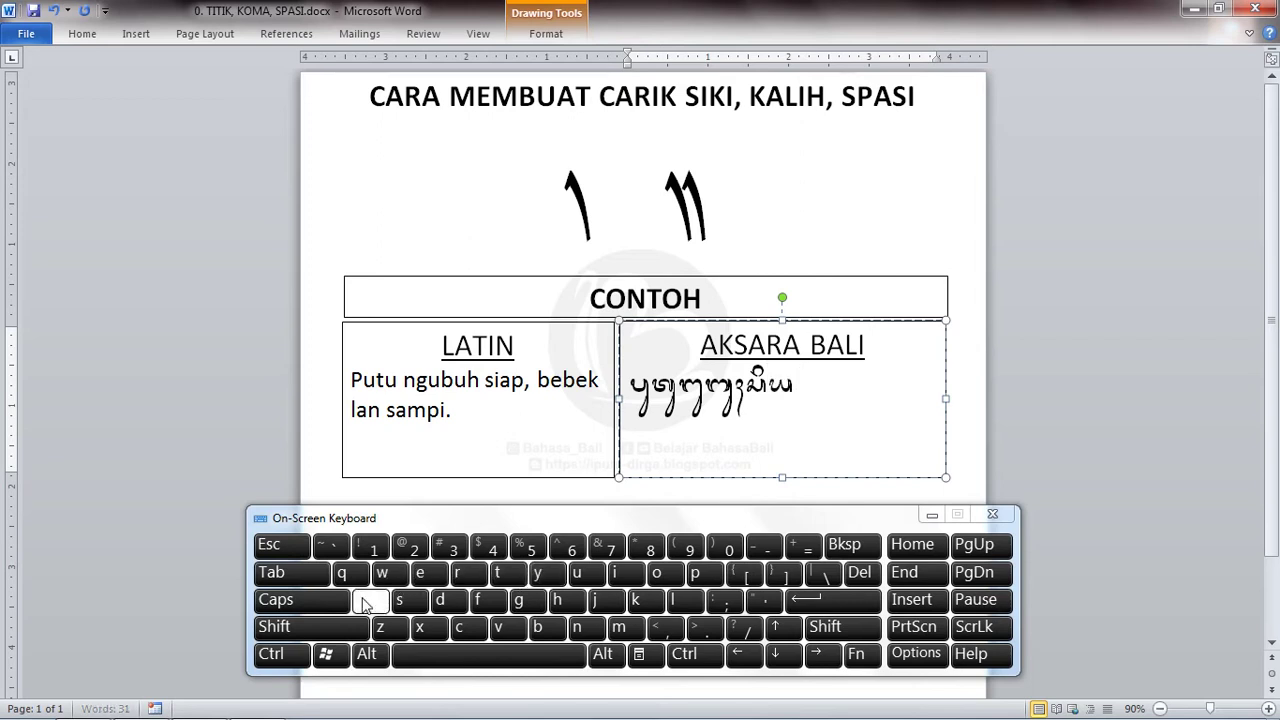
pyautogui.click(700, 580)
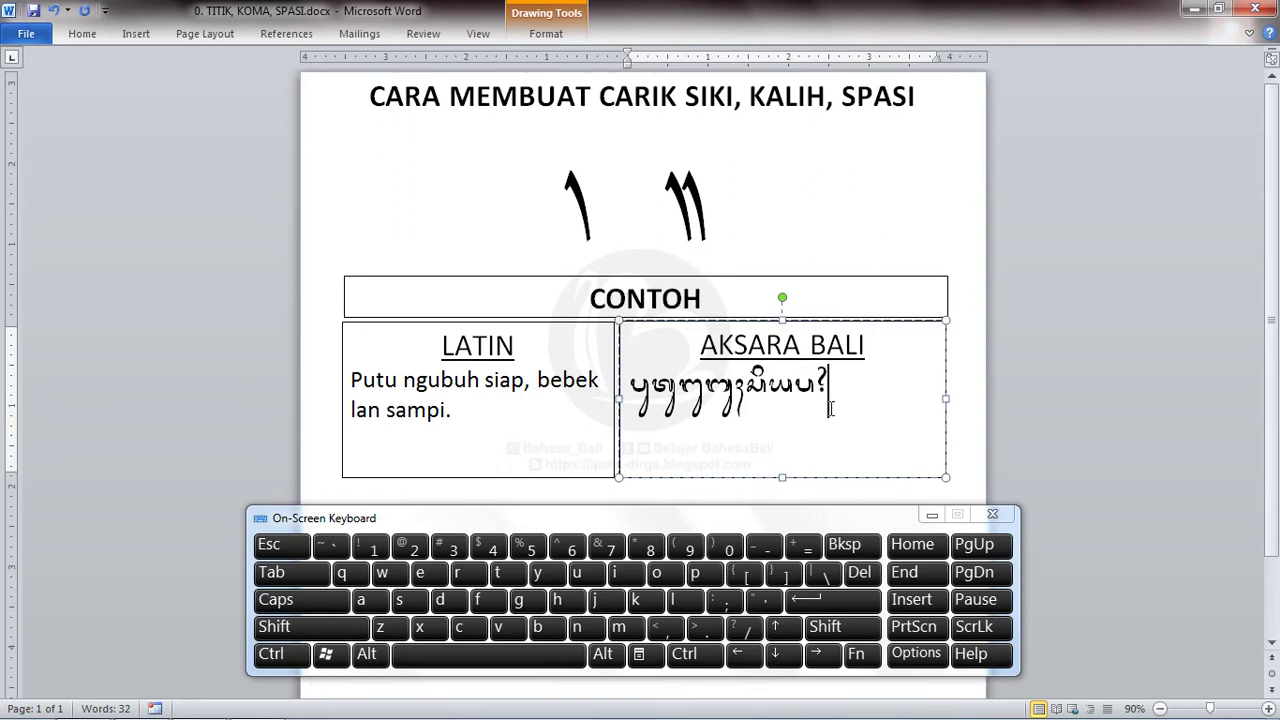
pyautogui.click(668, 627)
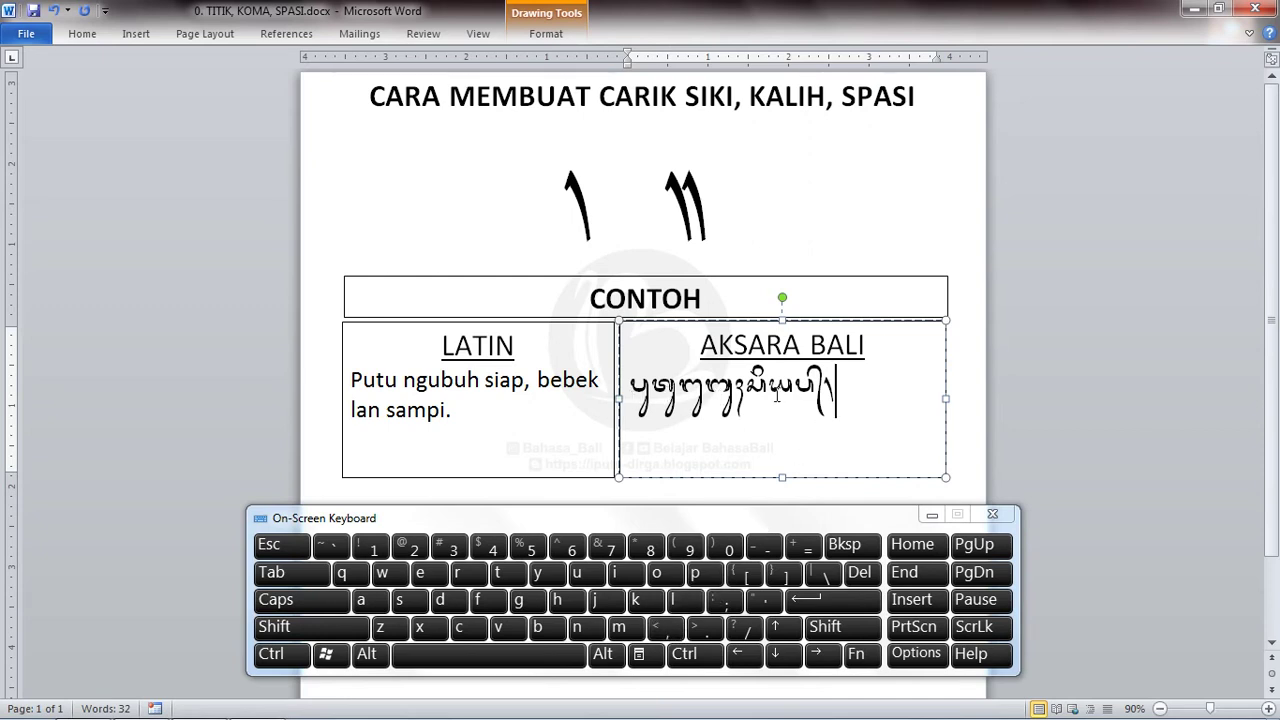
# Add "bebek" after the comma in the Balinese transcription, using the taling vowel sign for both e sounds.
pyautogui.click(548, 634)
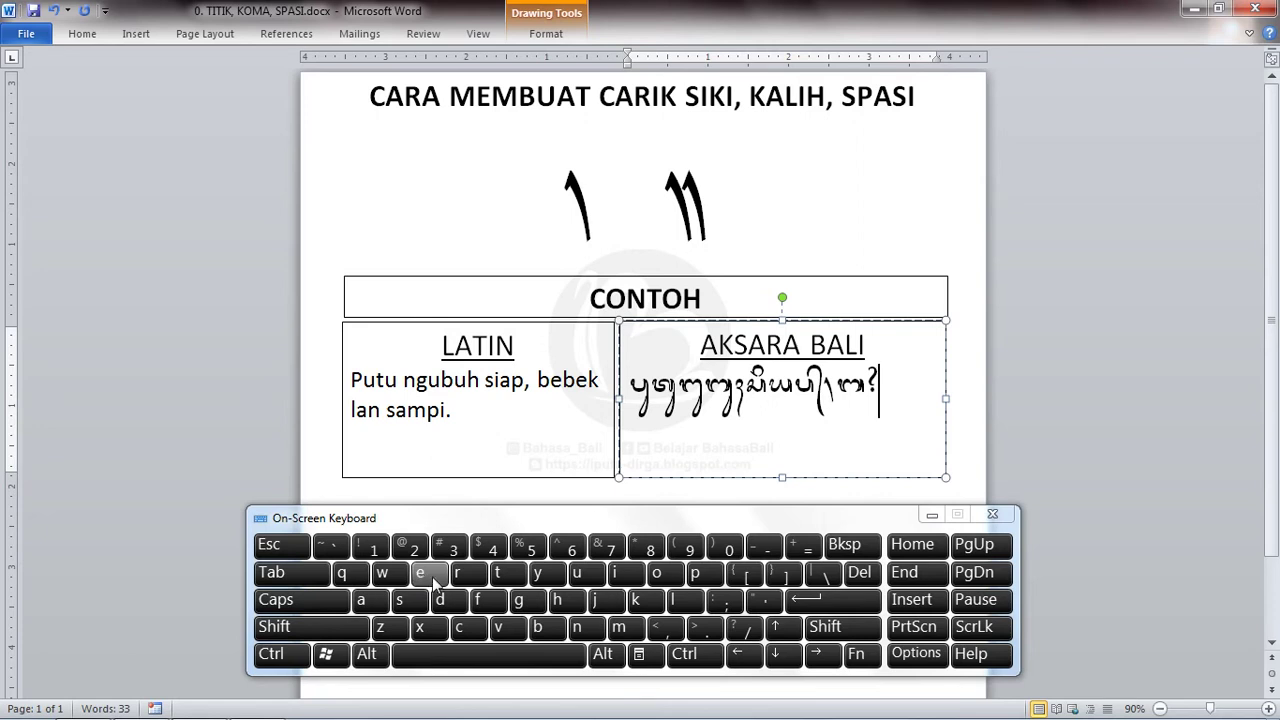
pyautogui.click(337, 631)
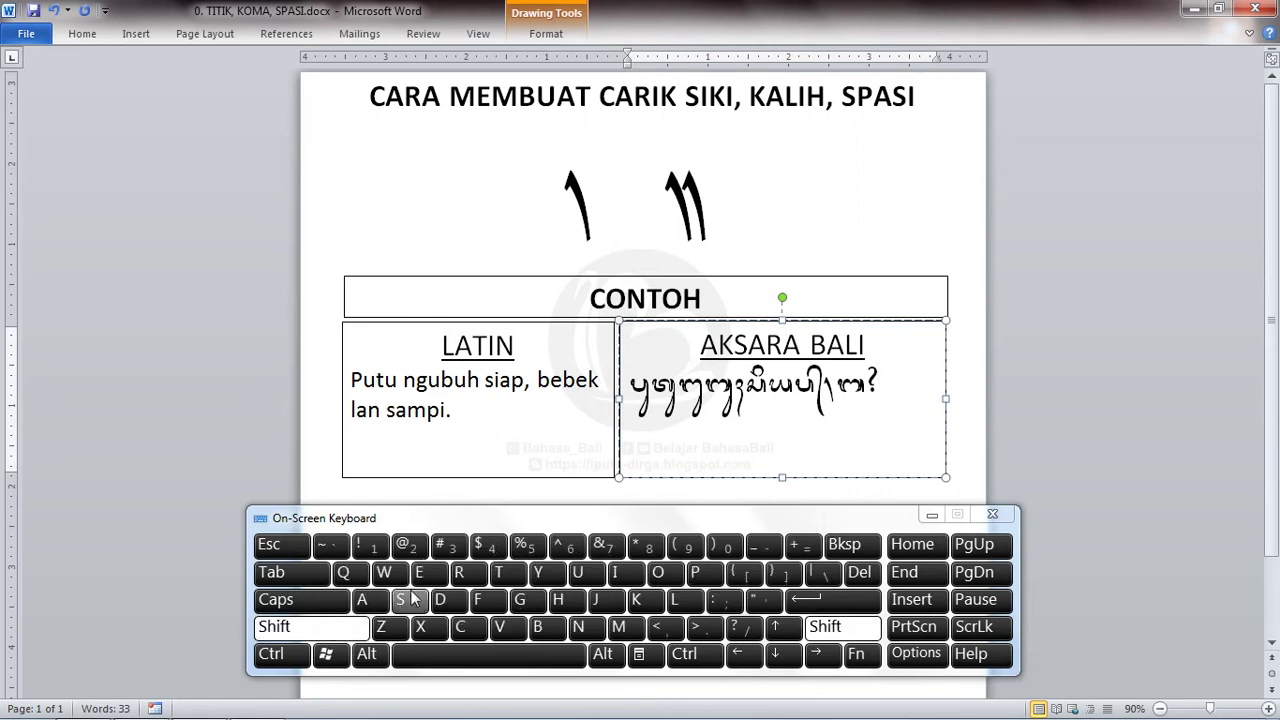
pyautogui.click(427, 585)
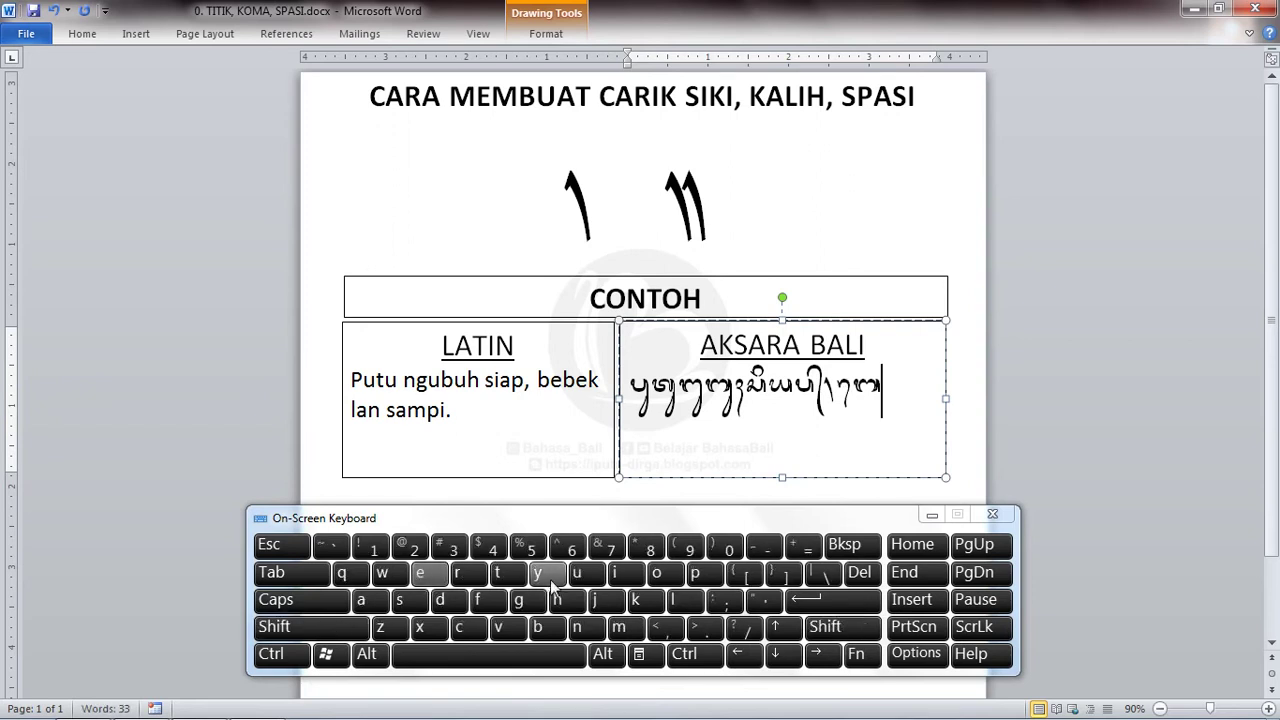
pyautogui.click(541, 638)
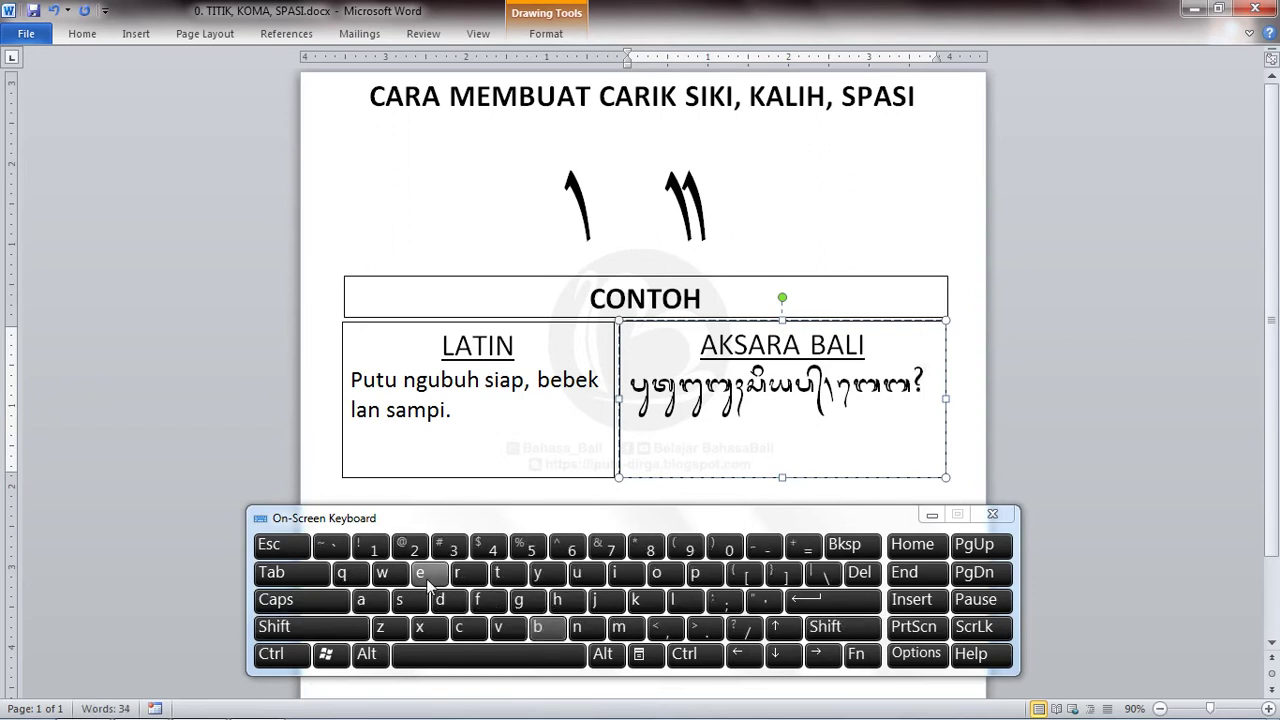
pyautogui.click(362, 632)
pyautogui.click(418, 572)
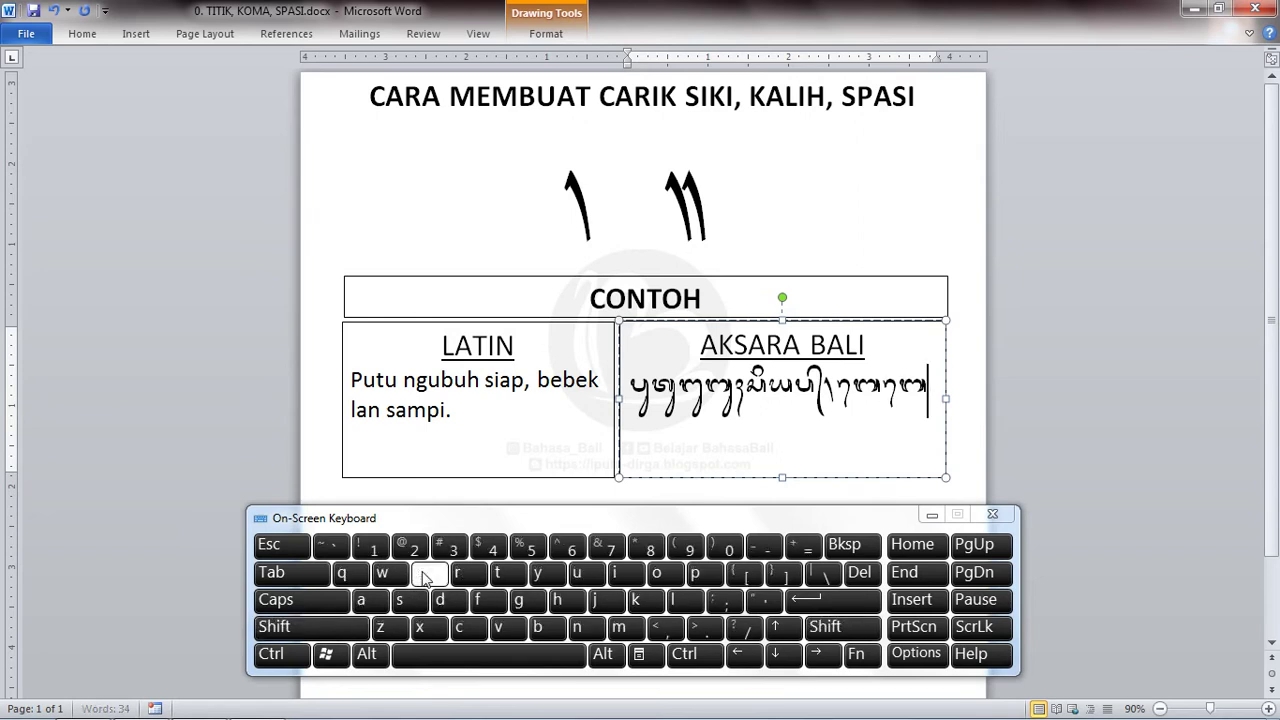
pyautogui.click(637, 600)
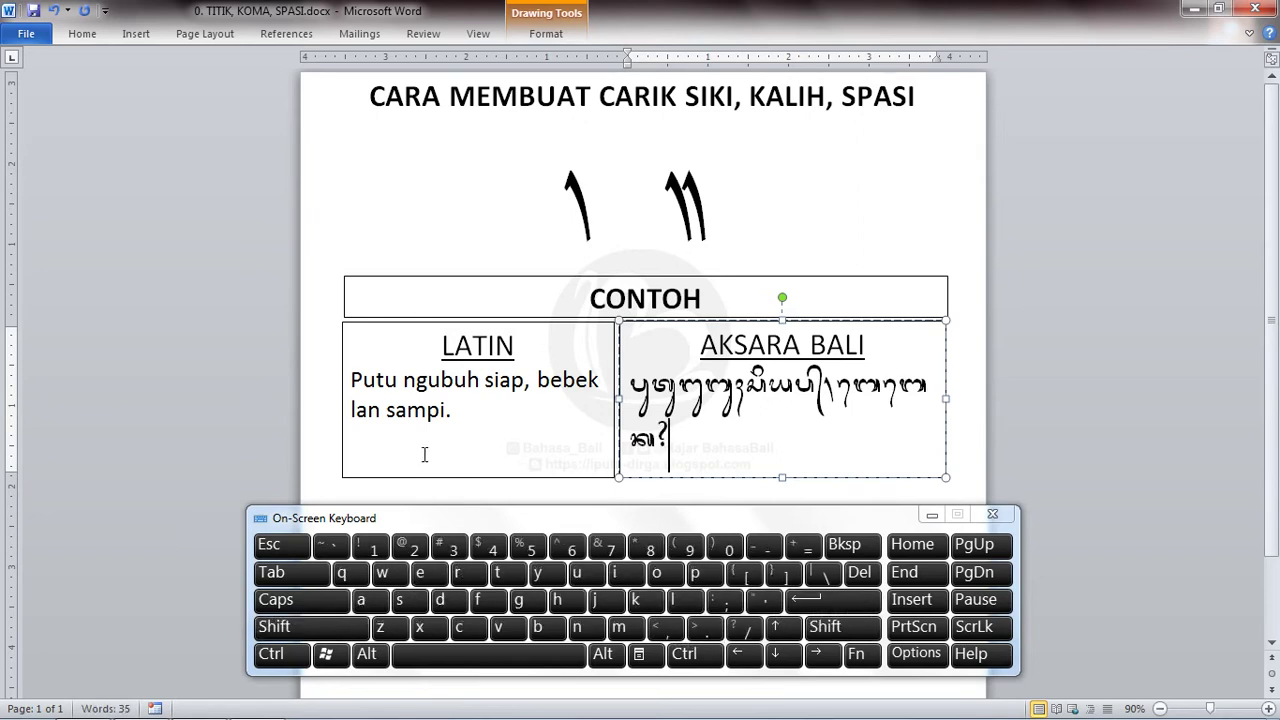
# Complete the Balinese transcription with "lan sampi" and close it with a carik kalih period.
pyautogui.click(684, 601)
pyautogui.click(370, 600)
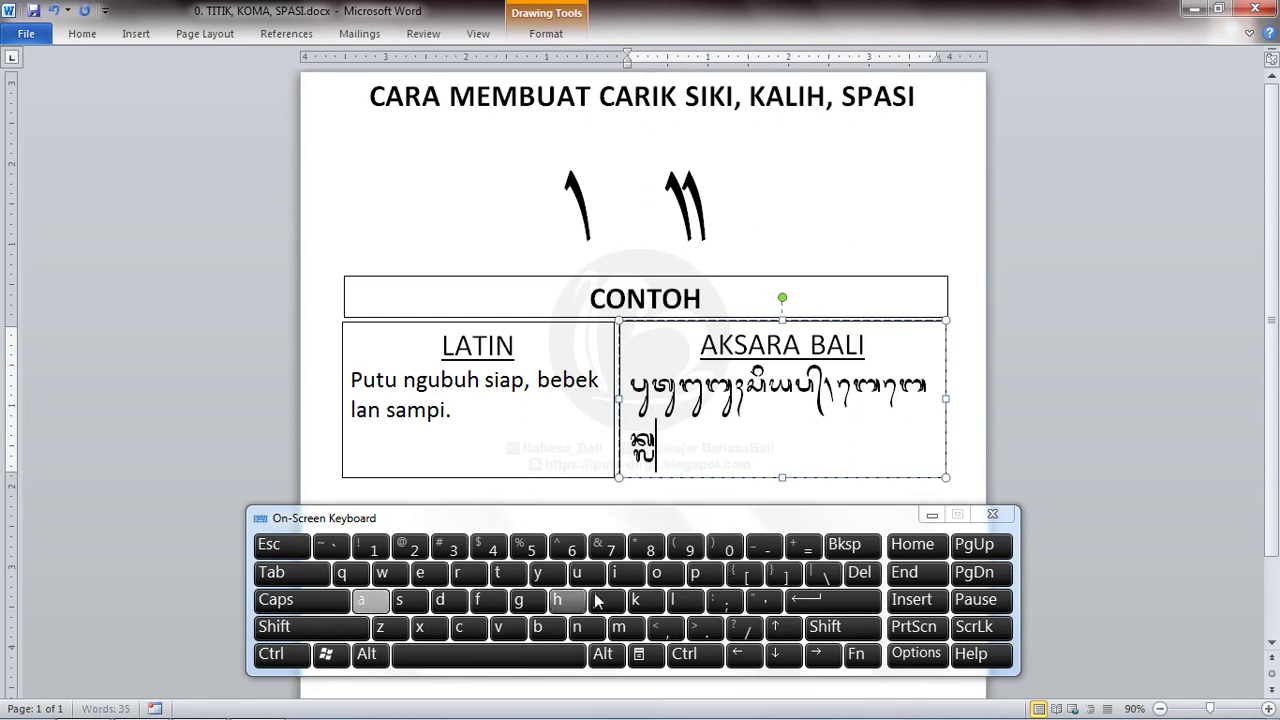
pyautogui.click(584, 628)
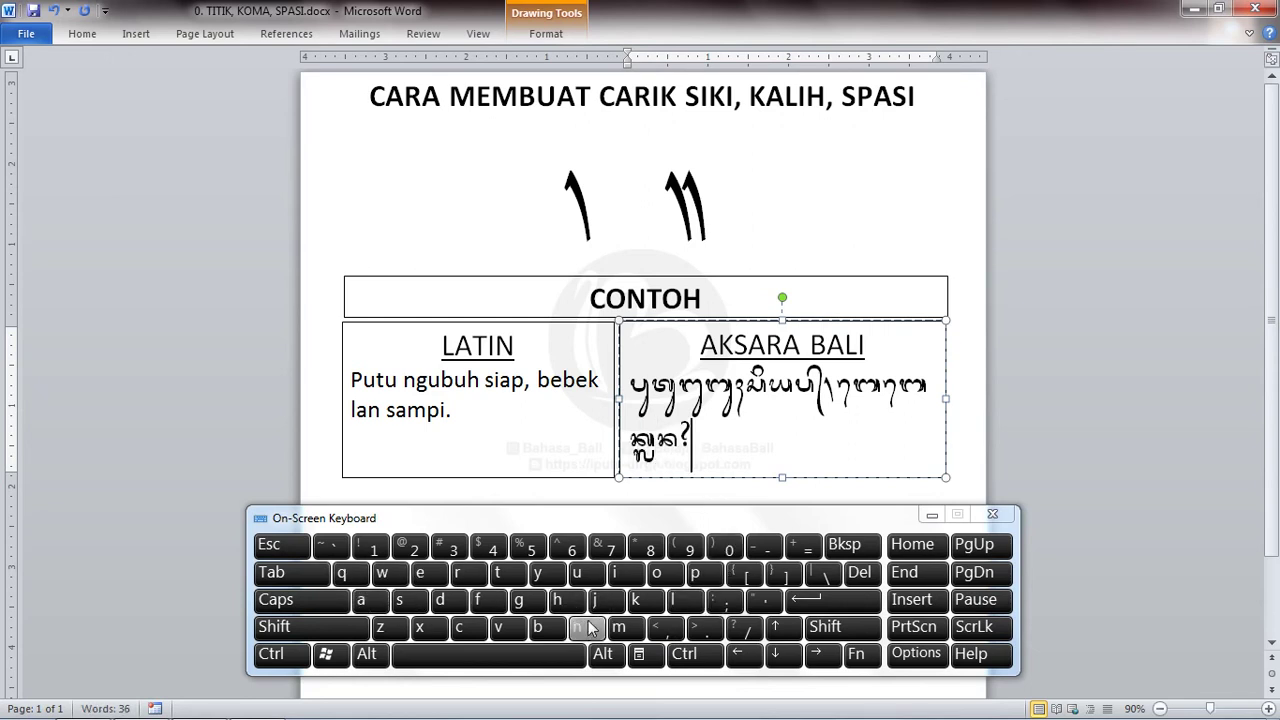
pyautogui.click(410, 605)
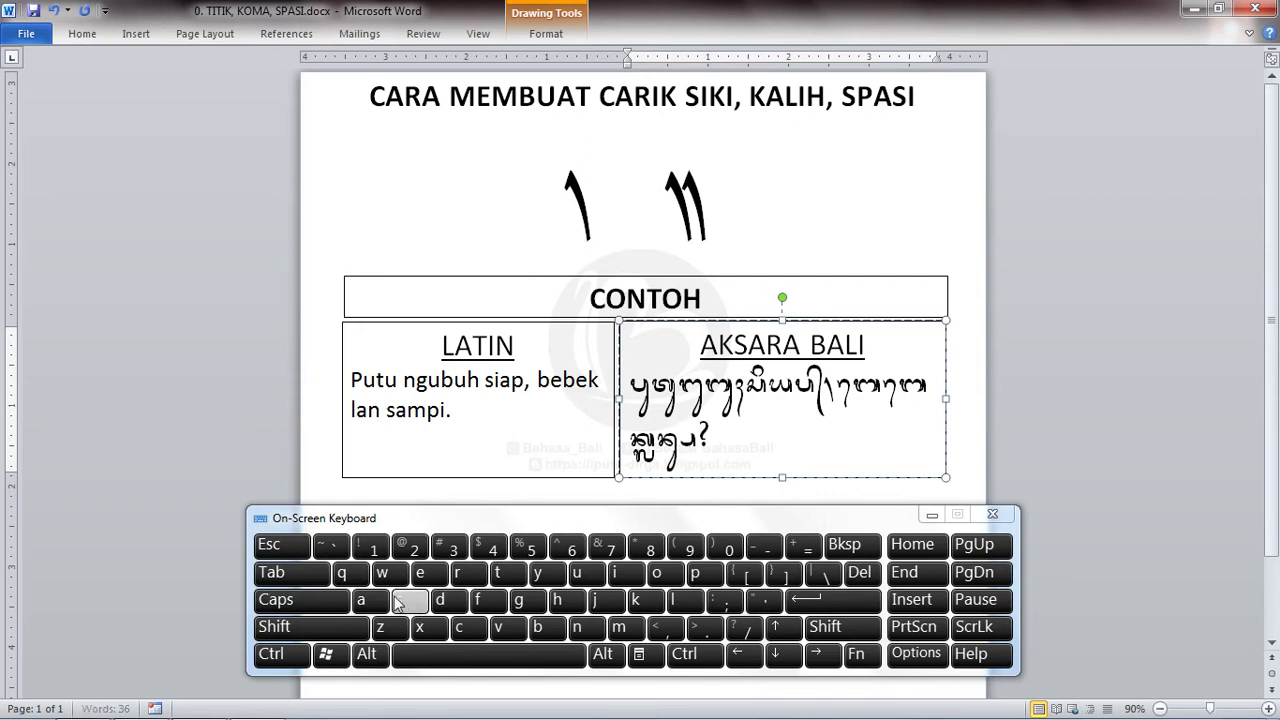
pyautogui.click(370, 600)
pyautogui.click(624, 630)
pyautogui.click(623, 572)
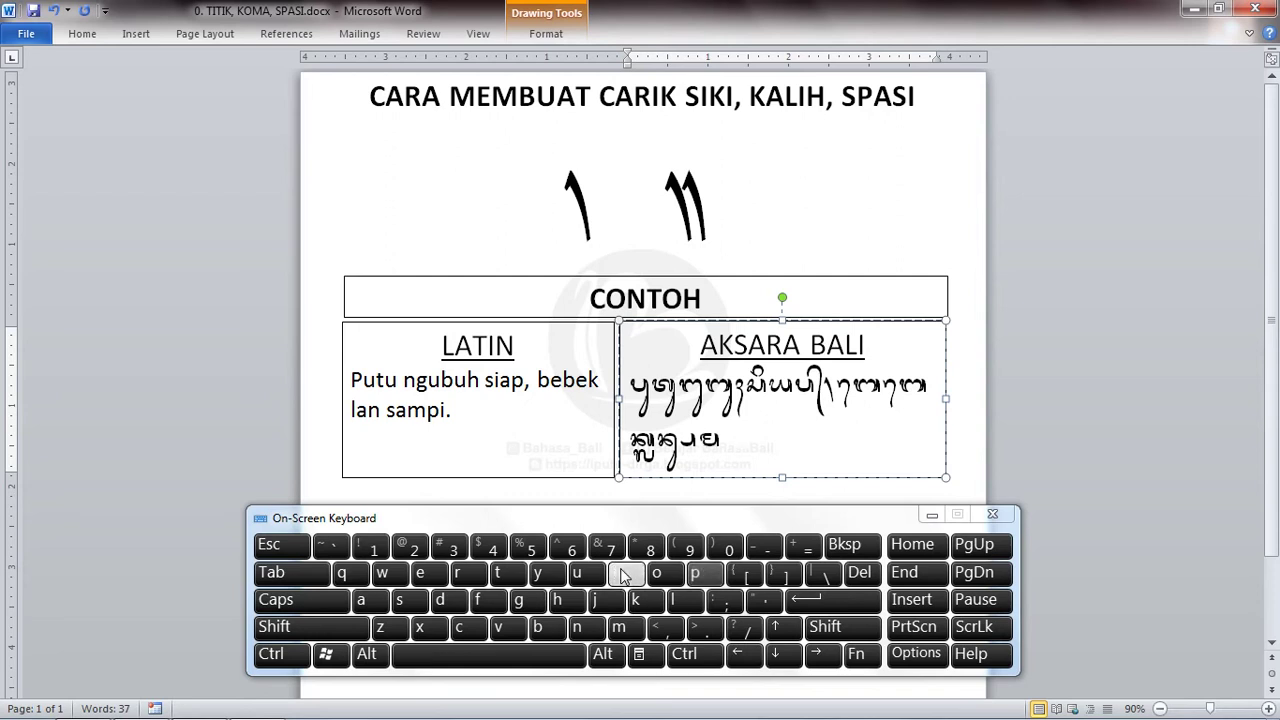
pyautogui.click(724, 632)
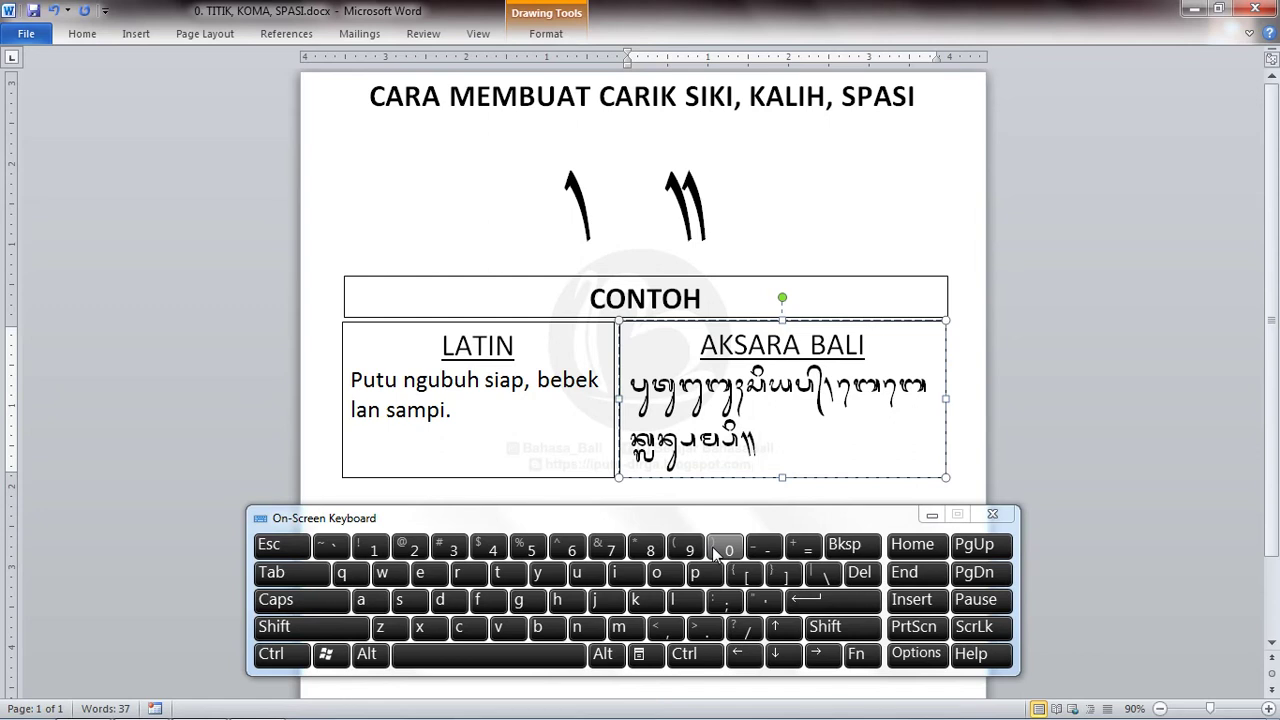
# Delete the whole Balinese transcription under the AKSARA BALI heading.
pyautogui.click(443, 449)
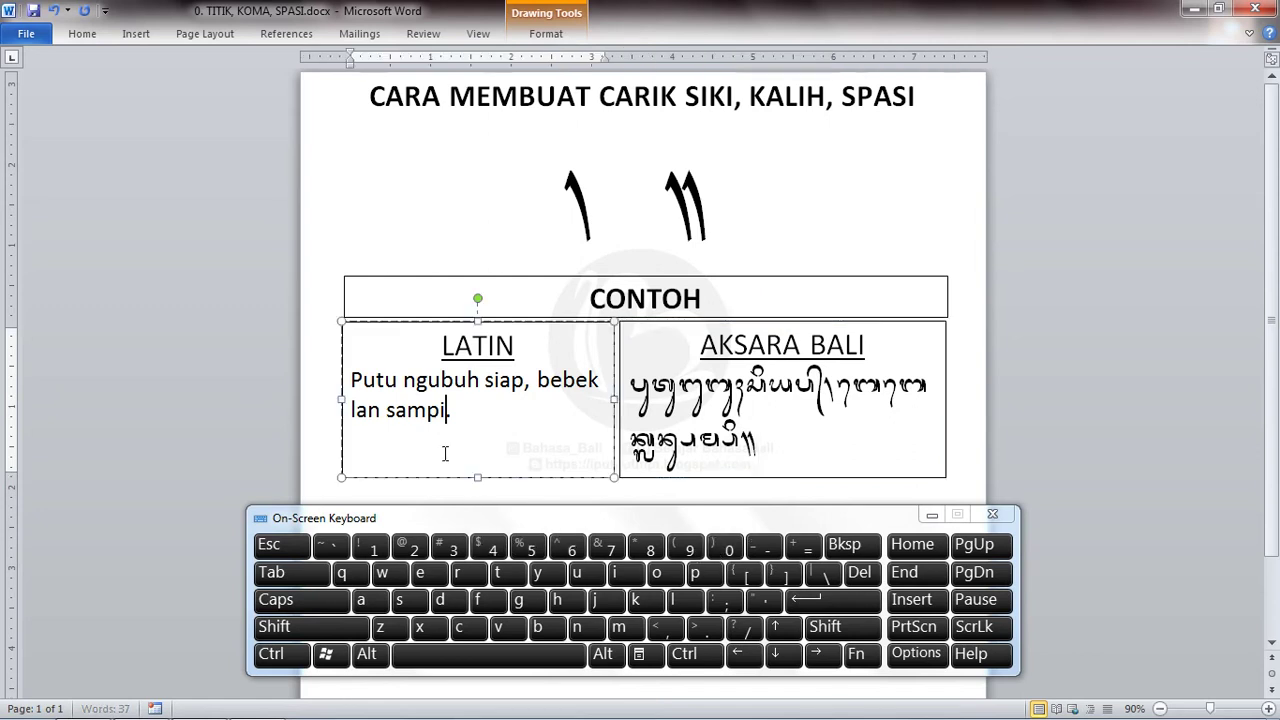
pyautogui.click(493, 420)
pyautogui.moveTo(631, 392); pyautogui.dragTo(761, 447)
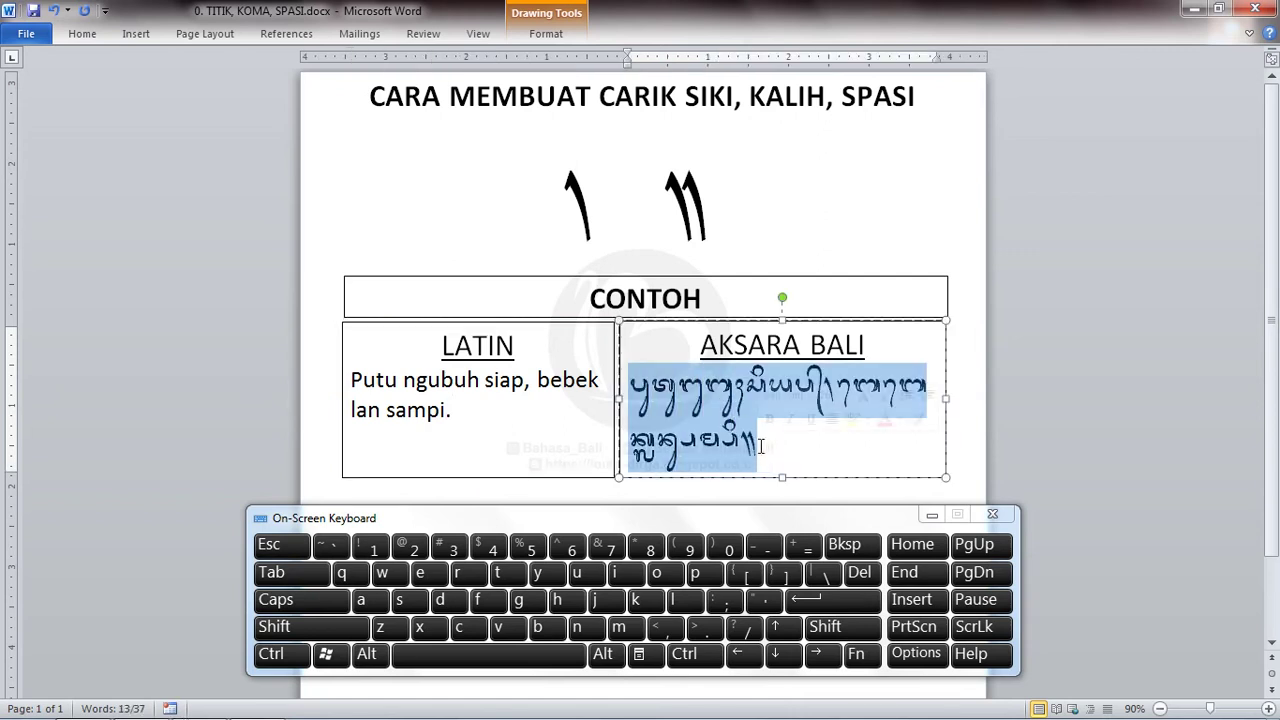
pyautogui.press('Delete')
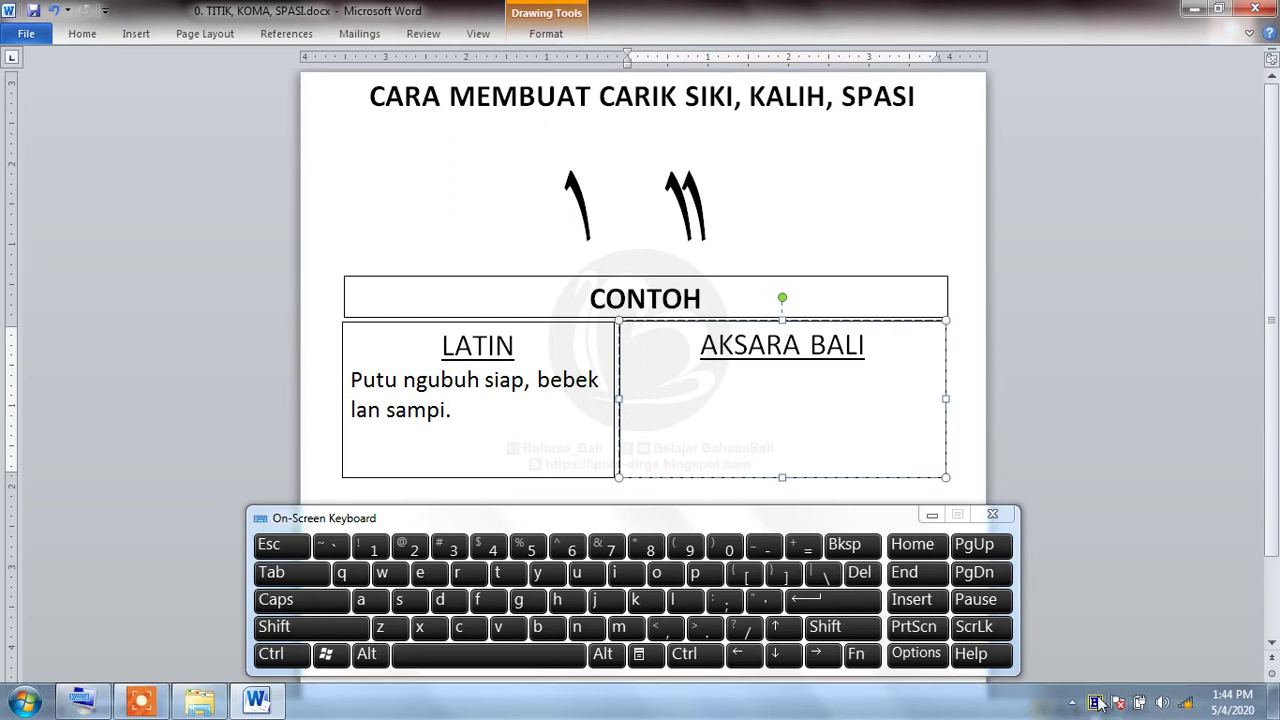
# Turn off the Keyman keyboard and replace the Latin example sentence with "Bale Banjar.".
pyautogui.click(1100, 703)
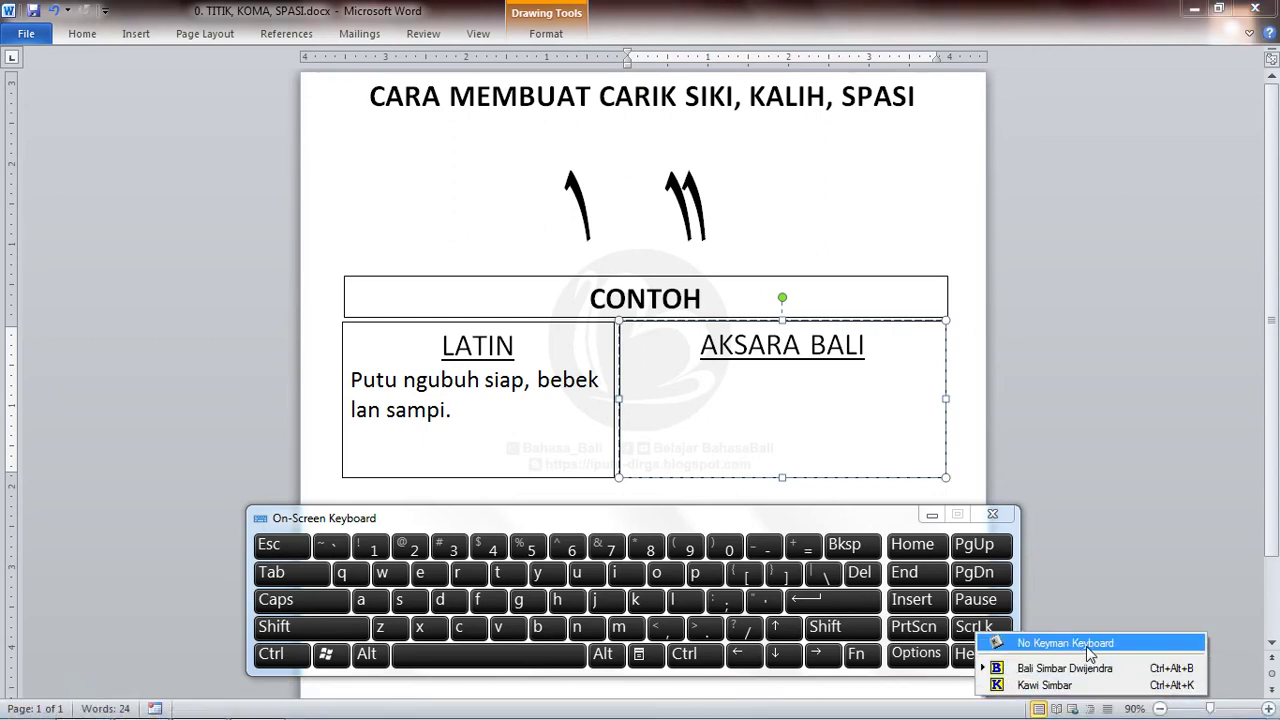
pyautogui.click(1088, 650)
pyautogui.click(428, 410)
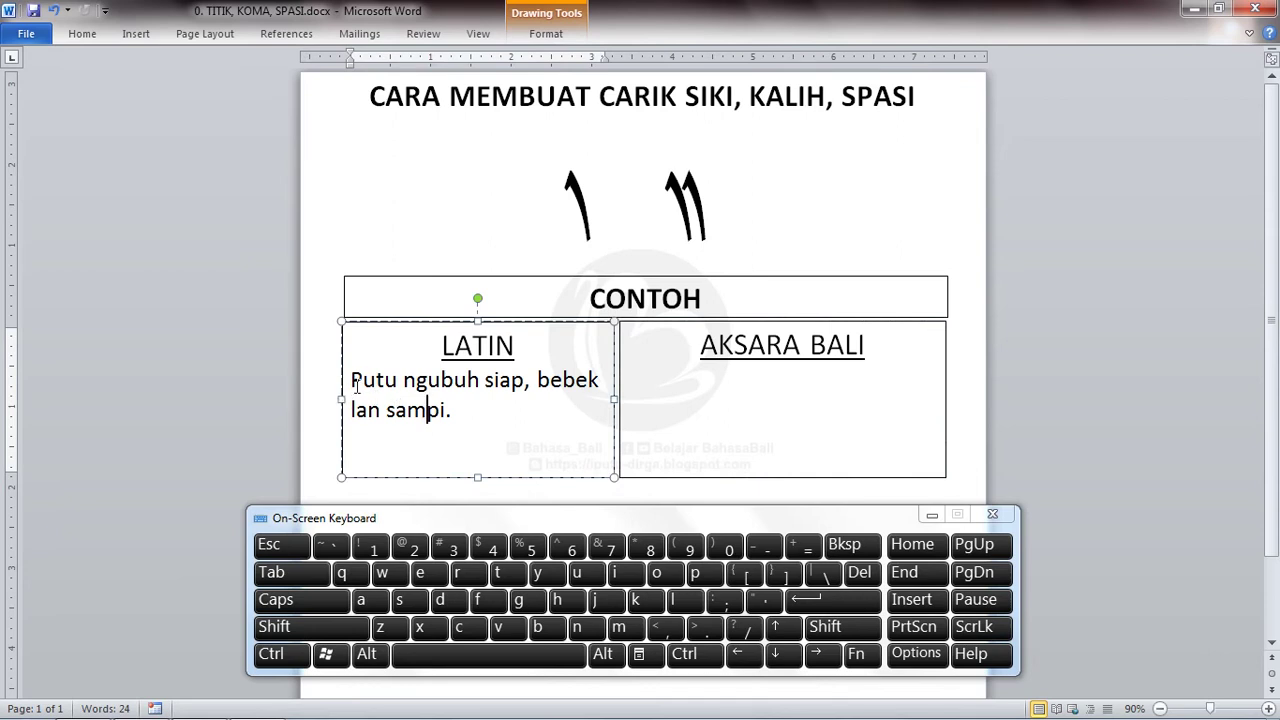
pyautogui.moveTo(356, 386); pyautogui.dragTo(458, 411)
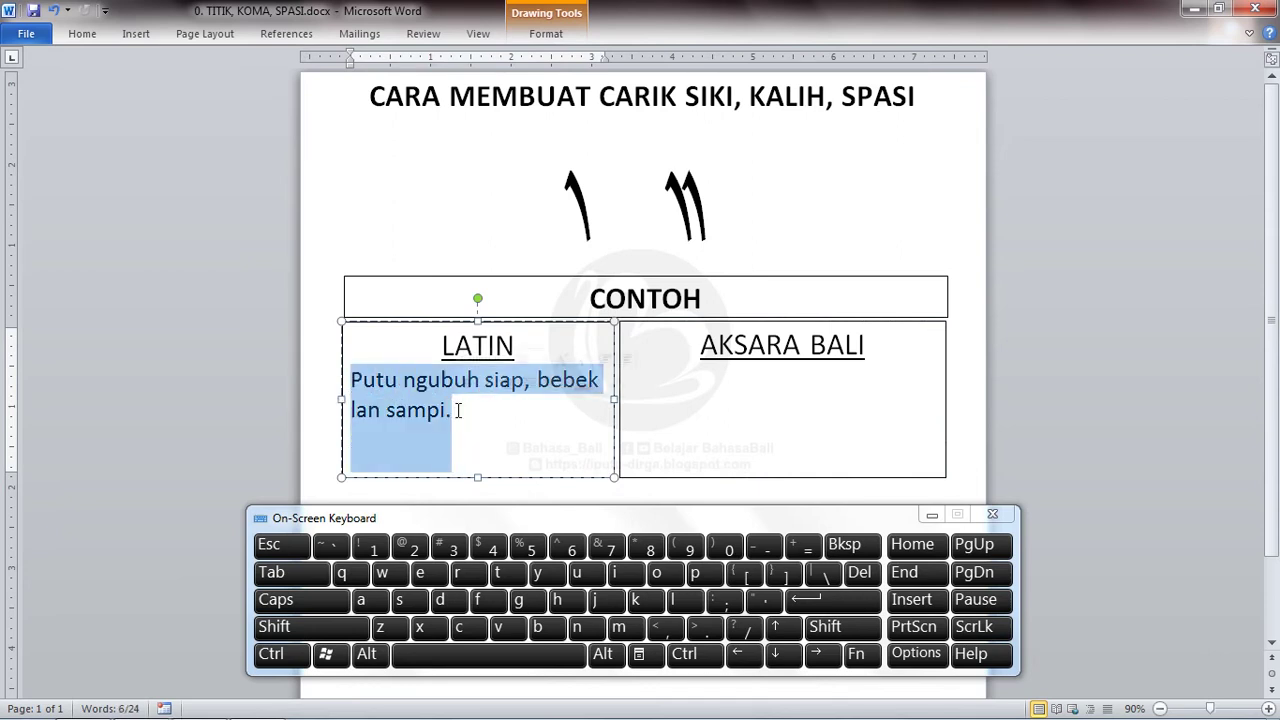
pyautogui.write('Bale')
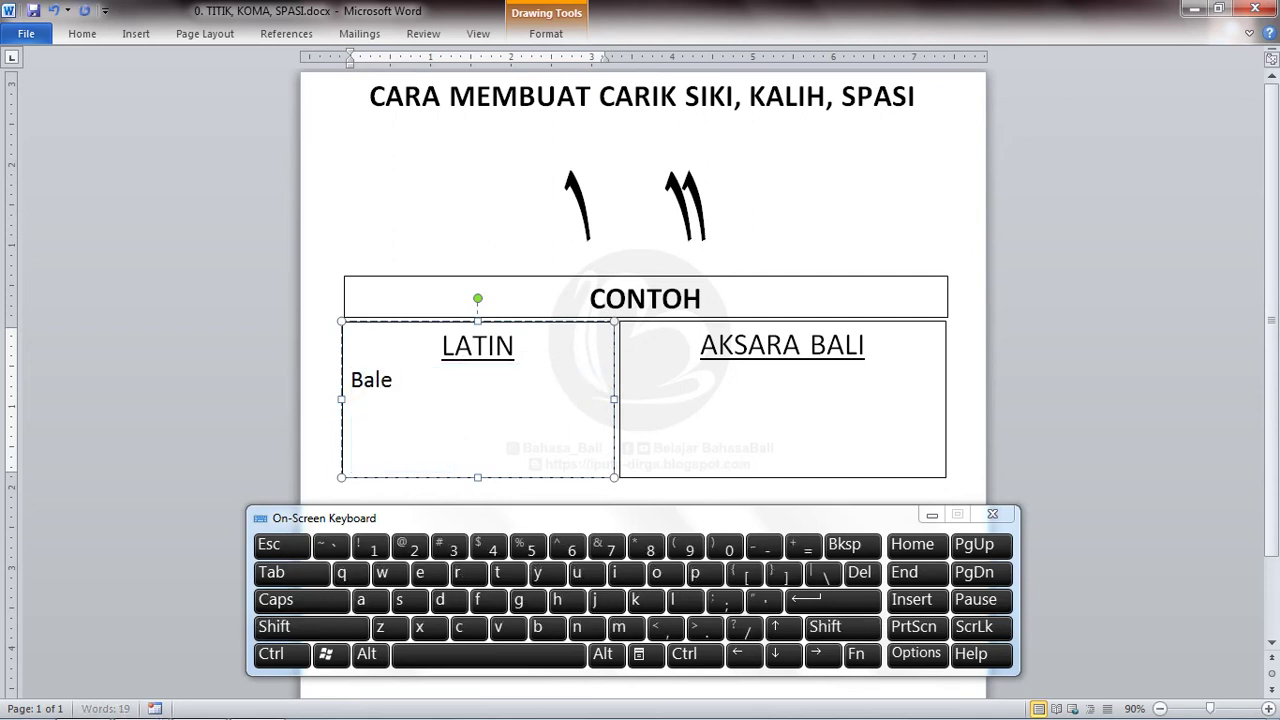
pyautogui.write(' Banjar.')
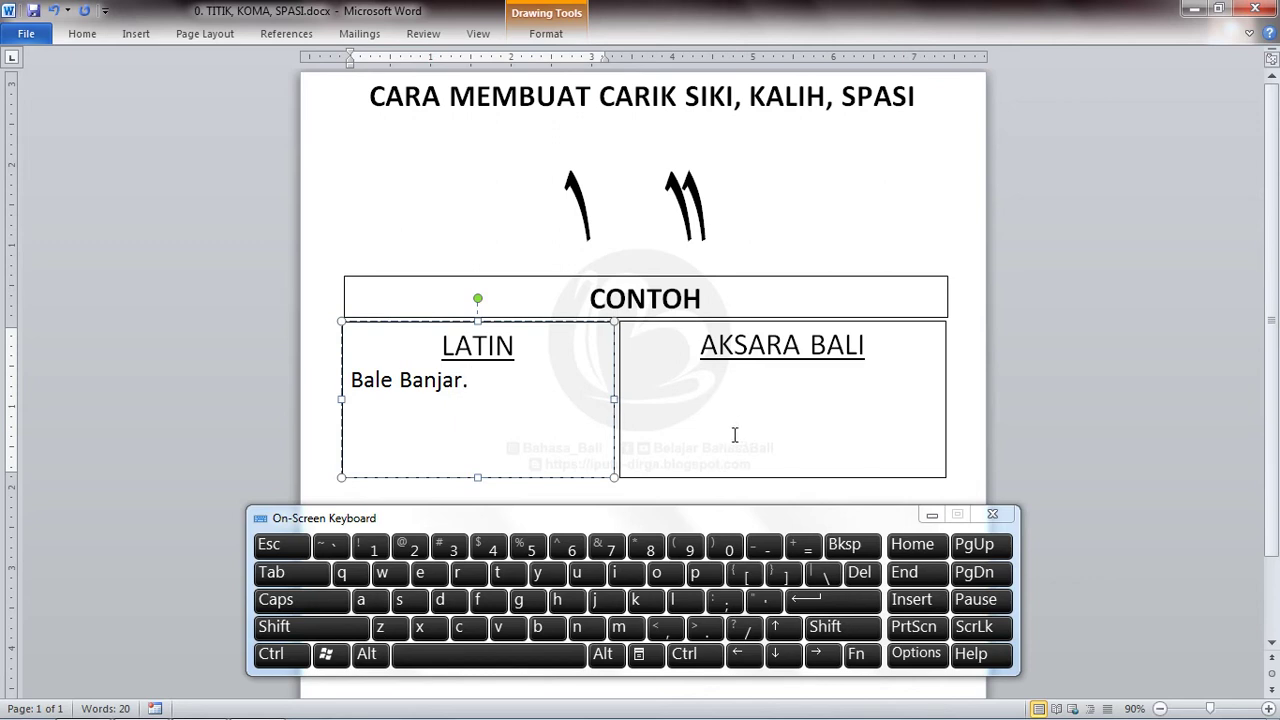
# Copy "Bale Banjar." below a blank line in the AKSARA BALI box and insert a tab gap between its two words.
pyautogui.moveTo(352, 380); pyautogui.dragTo(472, 391)
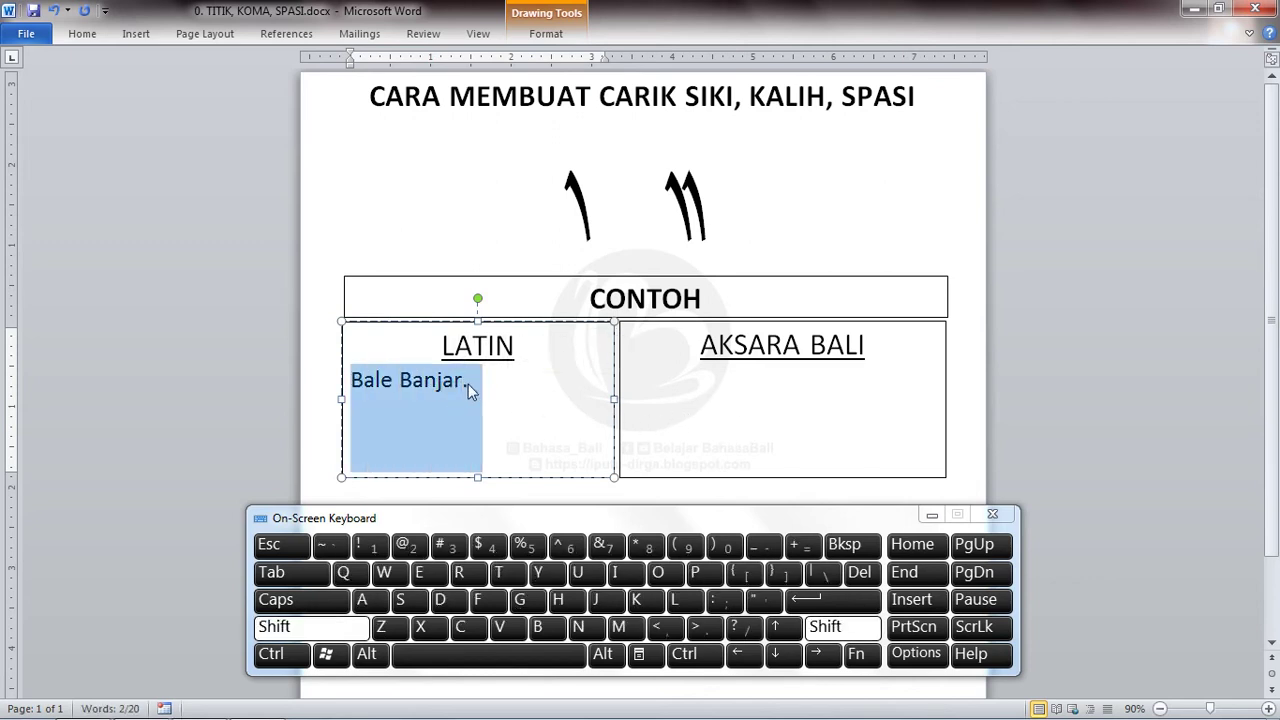
pyautogui.rightClick(446, 382)
pyautogui.click(486, 409)
pyautogui.click(671, 395)
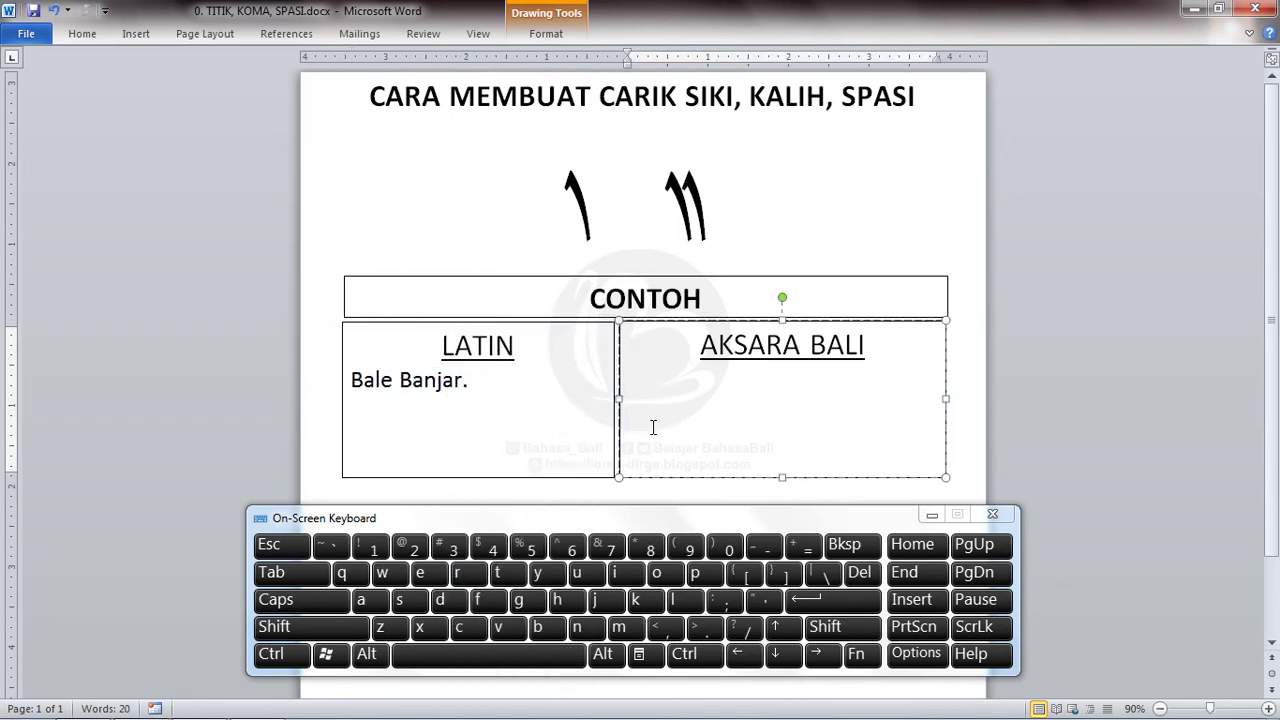
pyautogui.press('ctrl')
pyautogui.hotkey('ctrl', 'v')
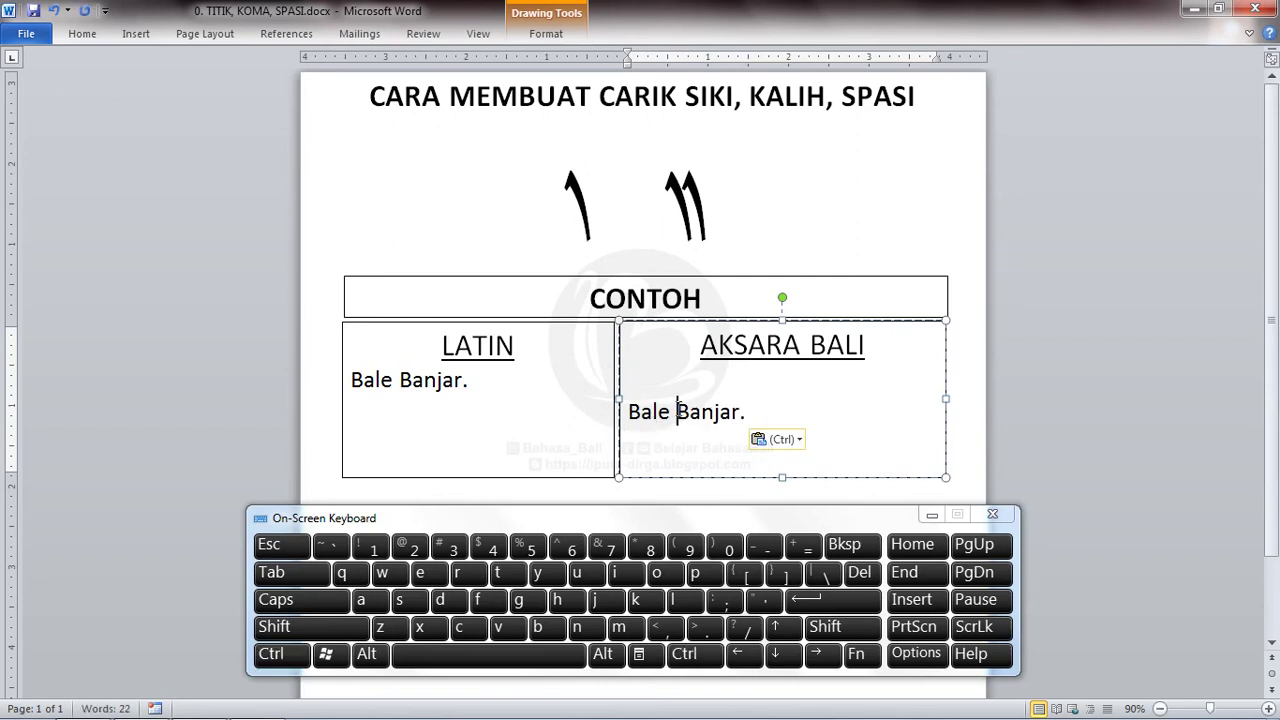
pyautogui.press('Tab')
# Activate the Bali Simbar Dwijendra keyboard and write "bale" in Balinese script on the blank line above the copied text.
pyautogui.click(657, 391)
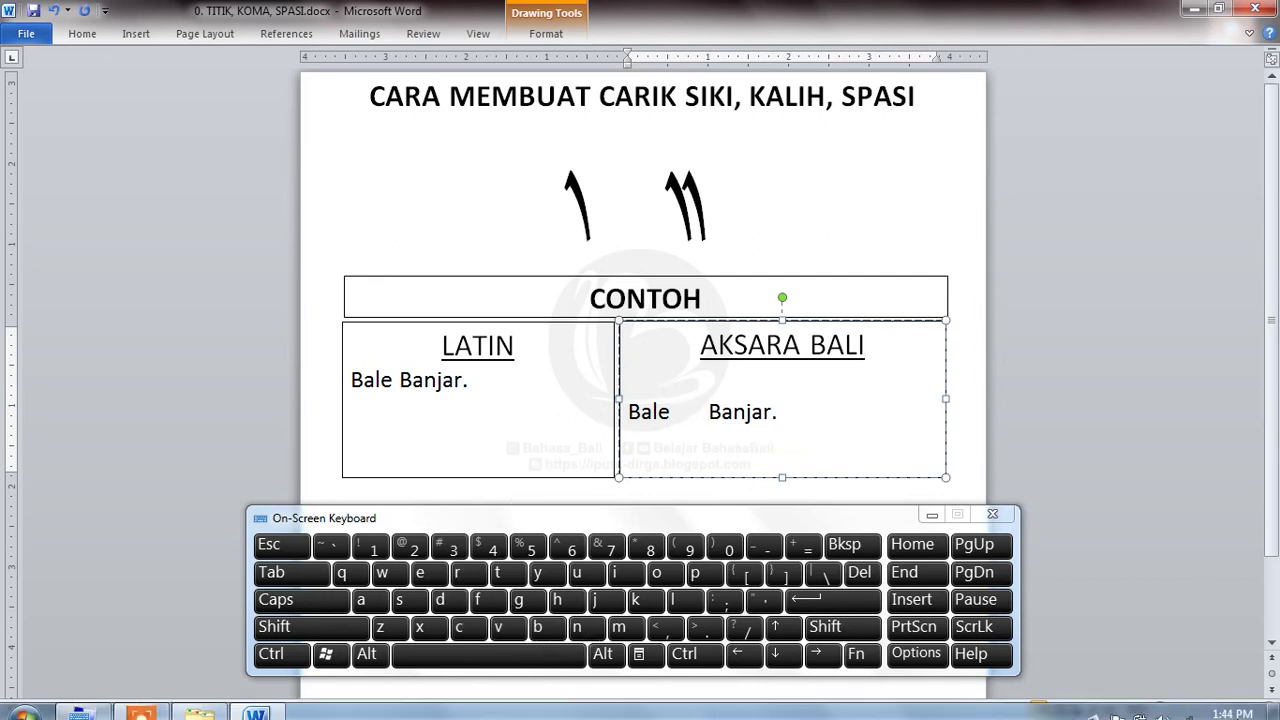
pyautogui.click(1095, 703)
pyautogui.click(1068, 675)
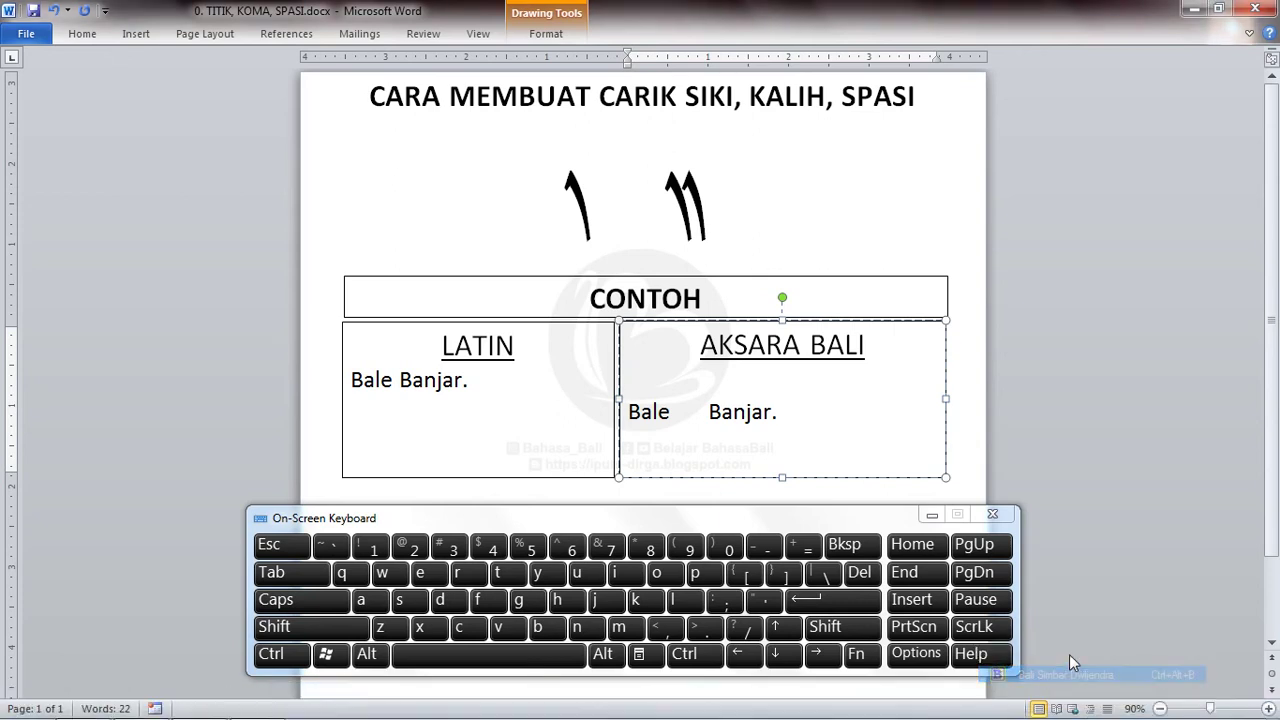
pyautogui.click(537, 626)
pyautogui.click(365, 601)
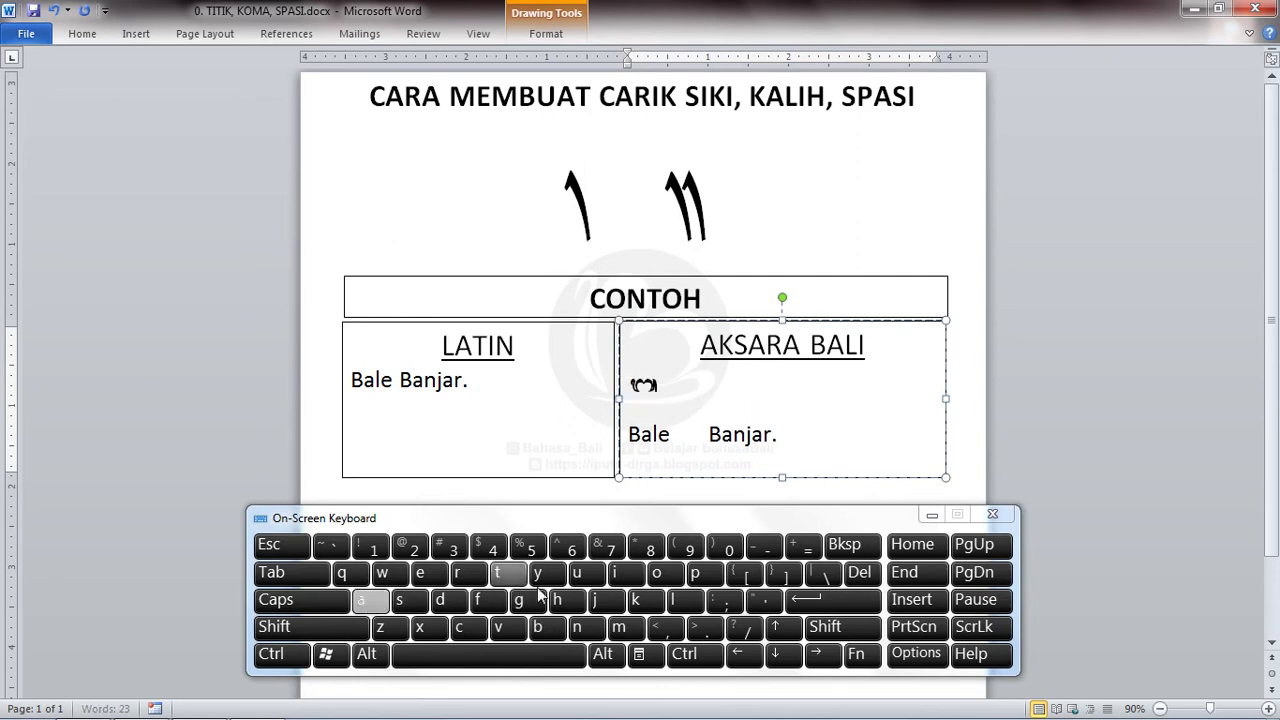
pyautogui.click(685, 600)
pyautogui.click(333, 628)
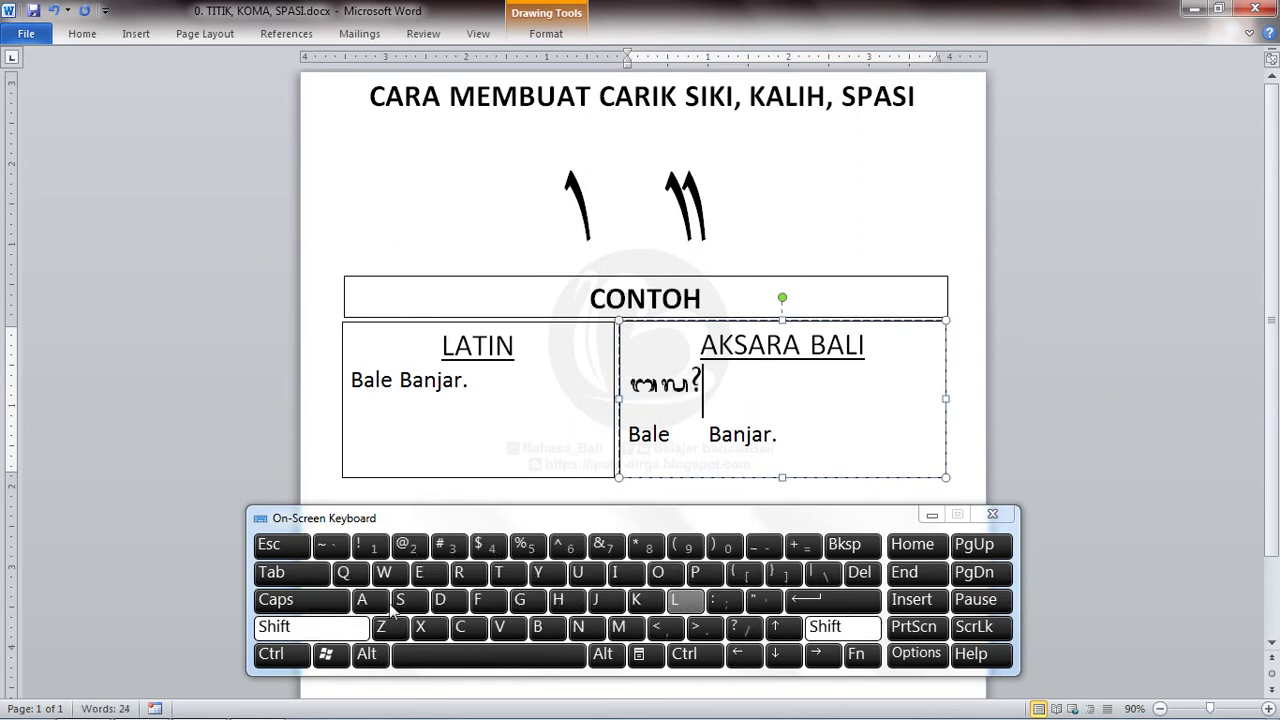
pyautogui.click(420, 572)
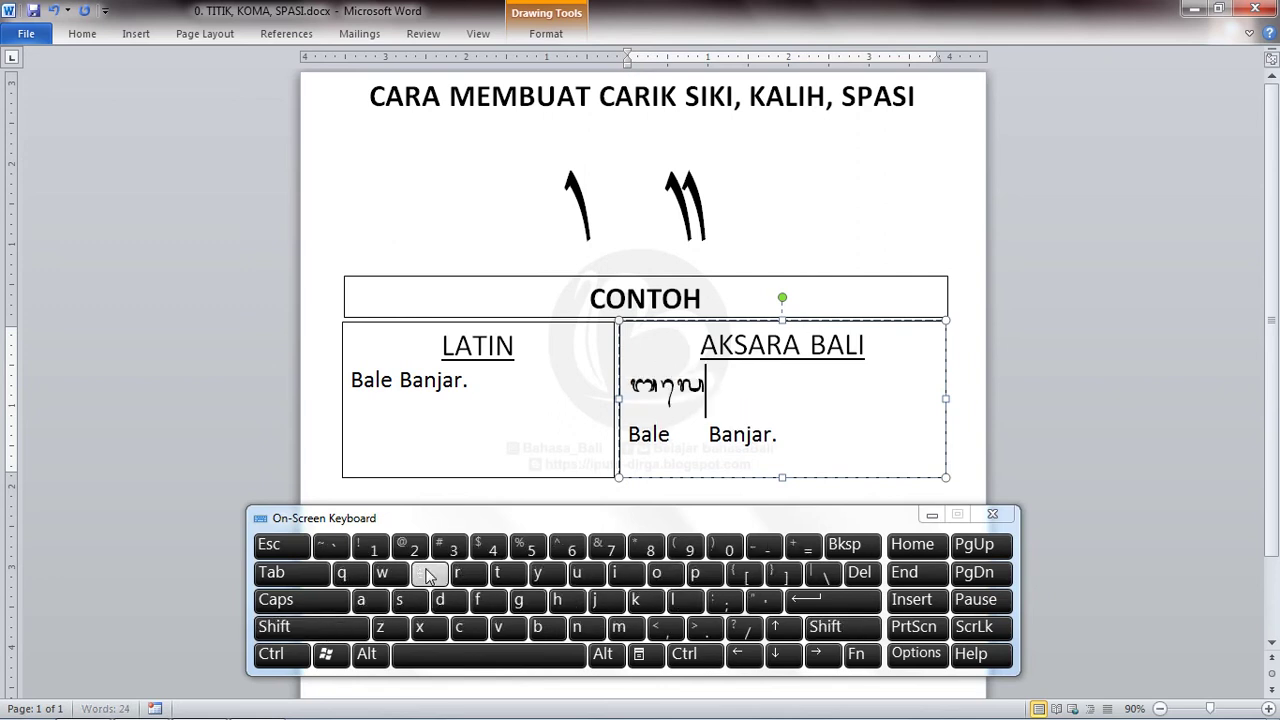
# Widen the gap between "Bale" and "Banjar." in the copied Latin line by two more tab stops.
pyautogui.click(709, 436)
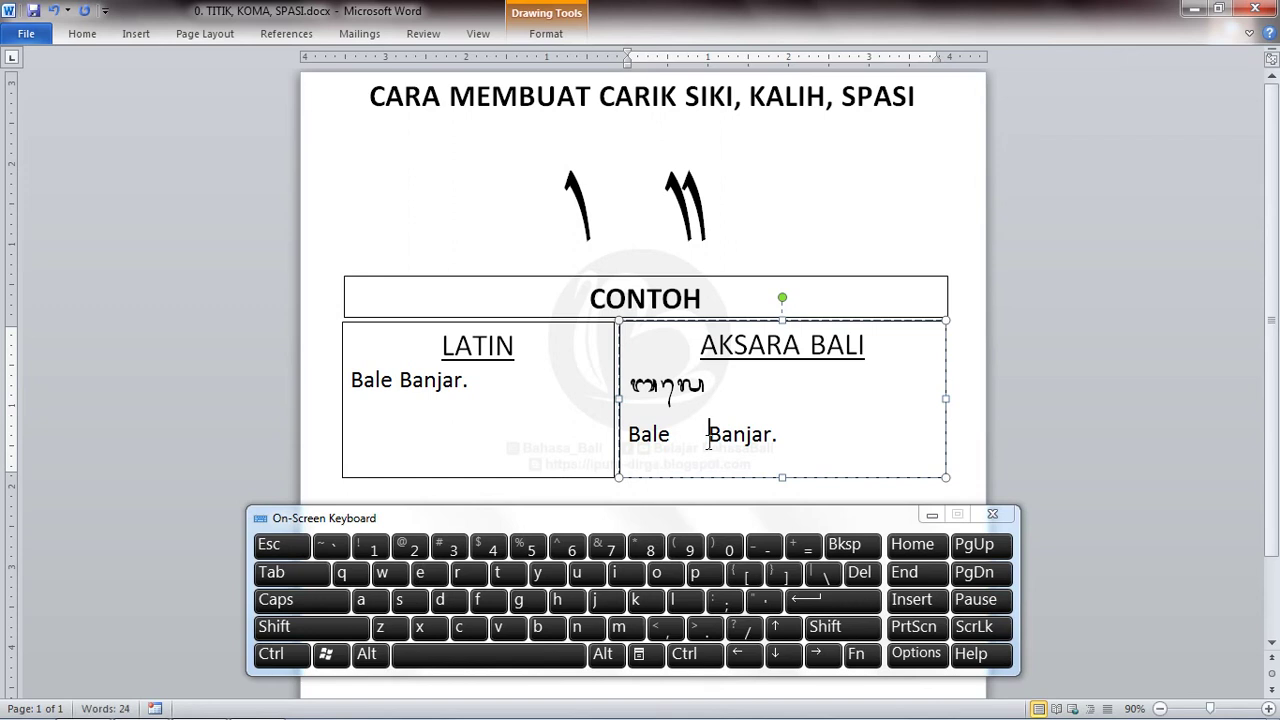
pyautogui.press('Tab')
pyautogui.press('Tab')
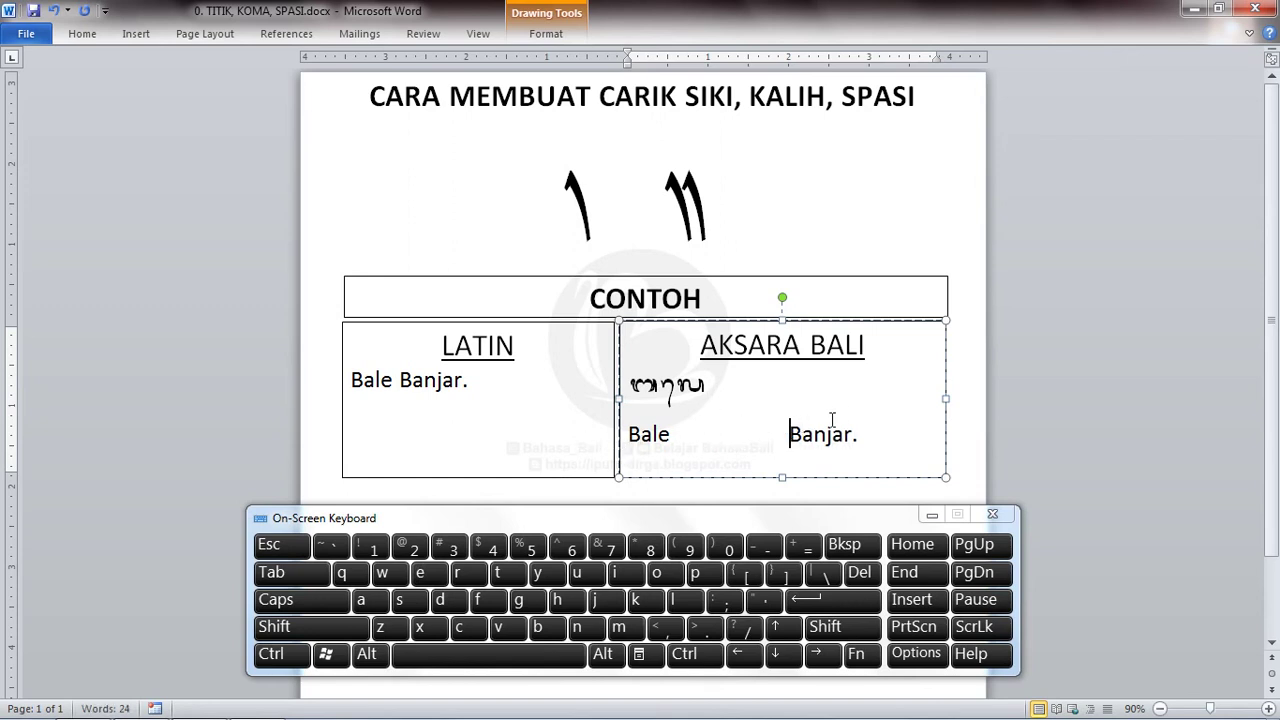
# Insert repeated Balinese spaces after "bale" until the cursor lines up above "Banjar." in the Latin line.
pyautogui.click(715, 388)
pyautogui.click(327, 623)
pyautogui.click(417, 657)
pyautogui.click(347, 631)
pyautogui.click(393, 648)
pyautogui.click(343, 626)
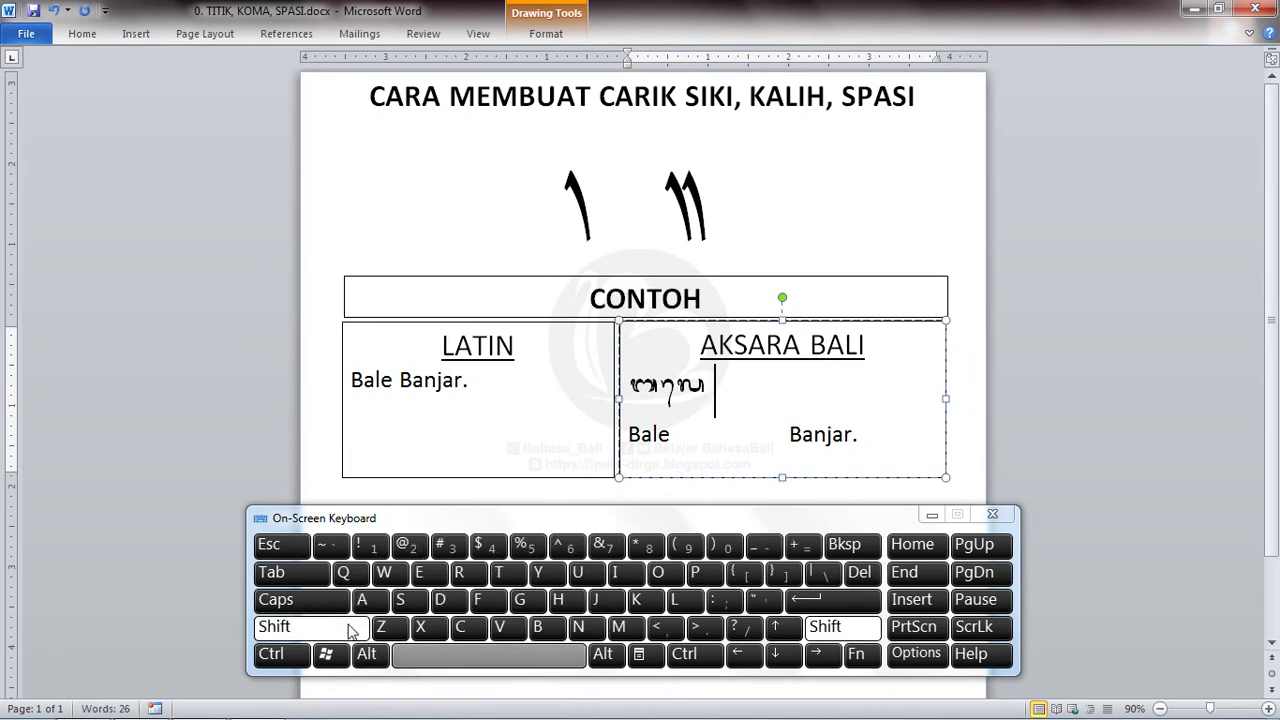
pyautogui.click(423, 655)
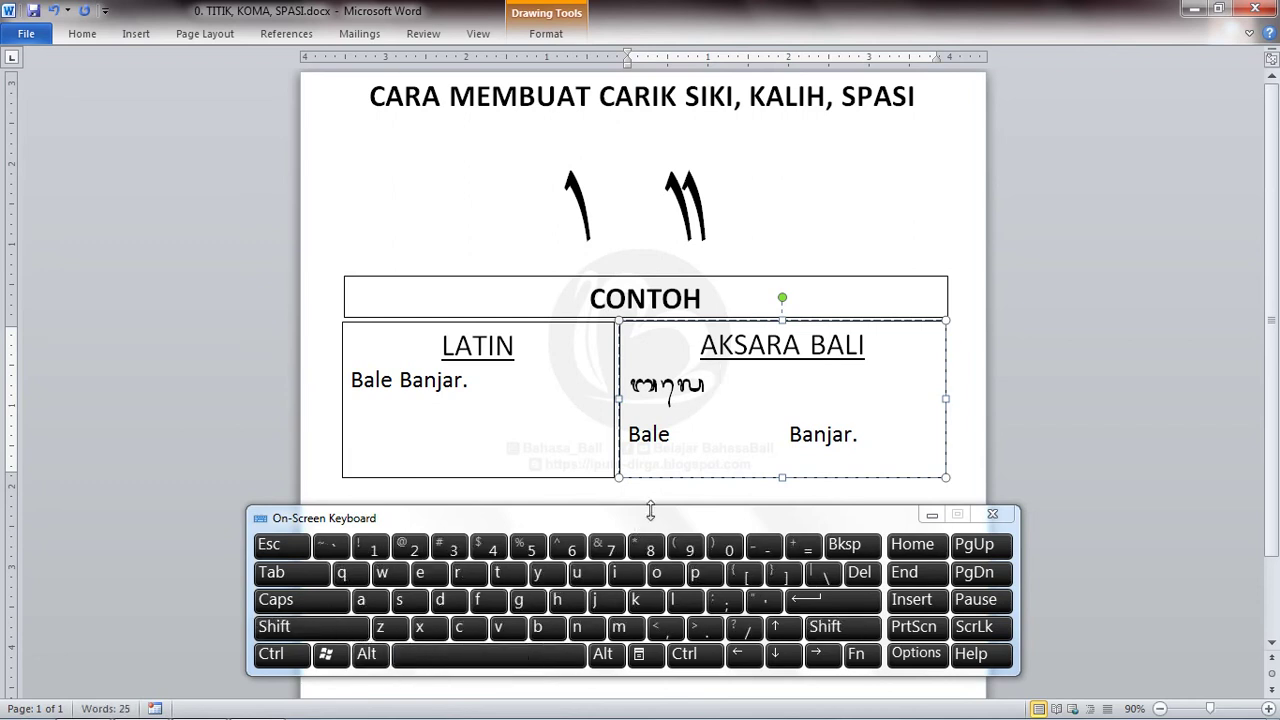
pyautogui.press('shift')
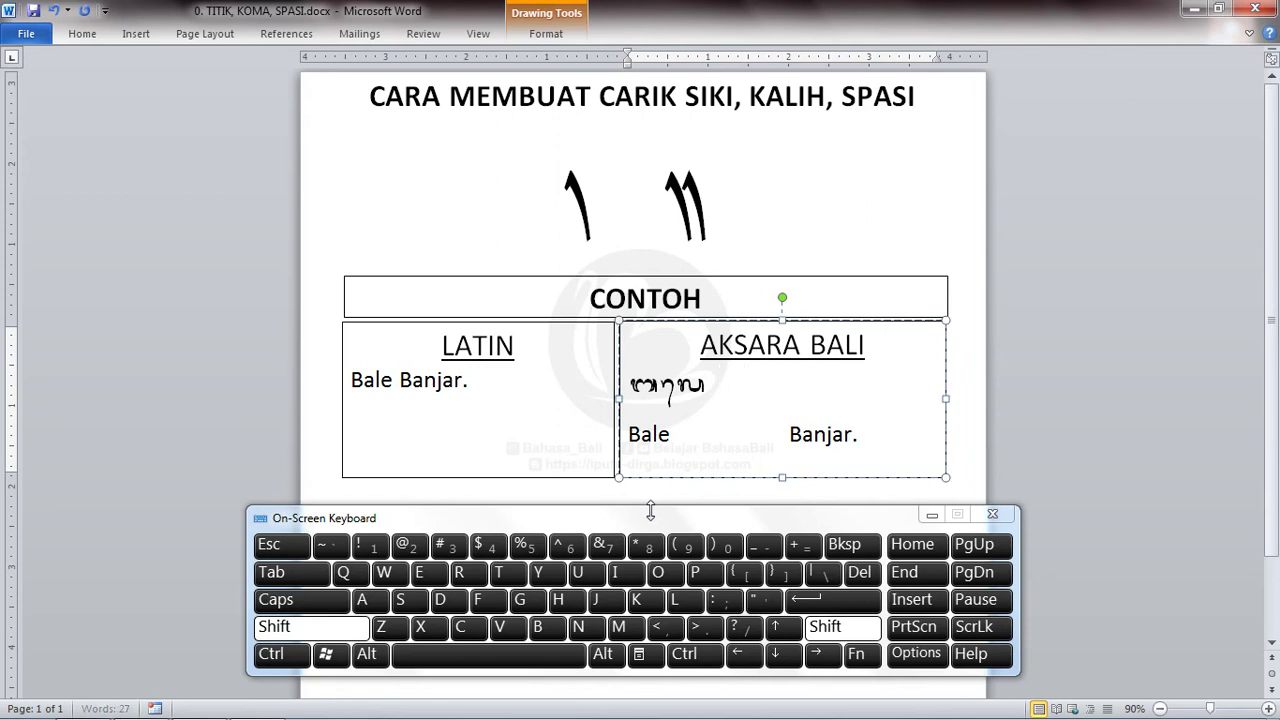
pyautogui.write('____')
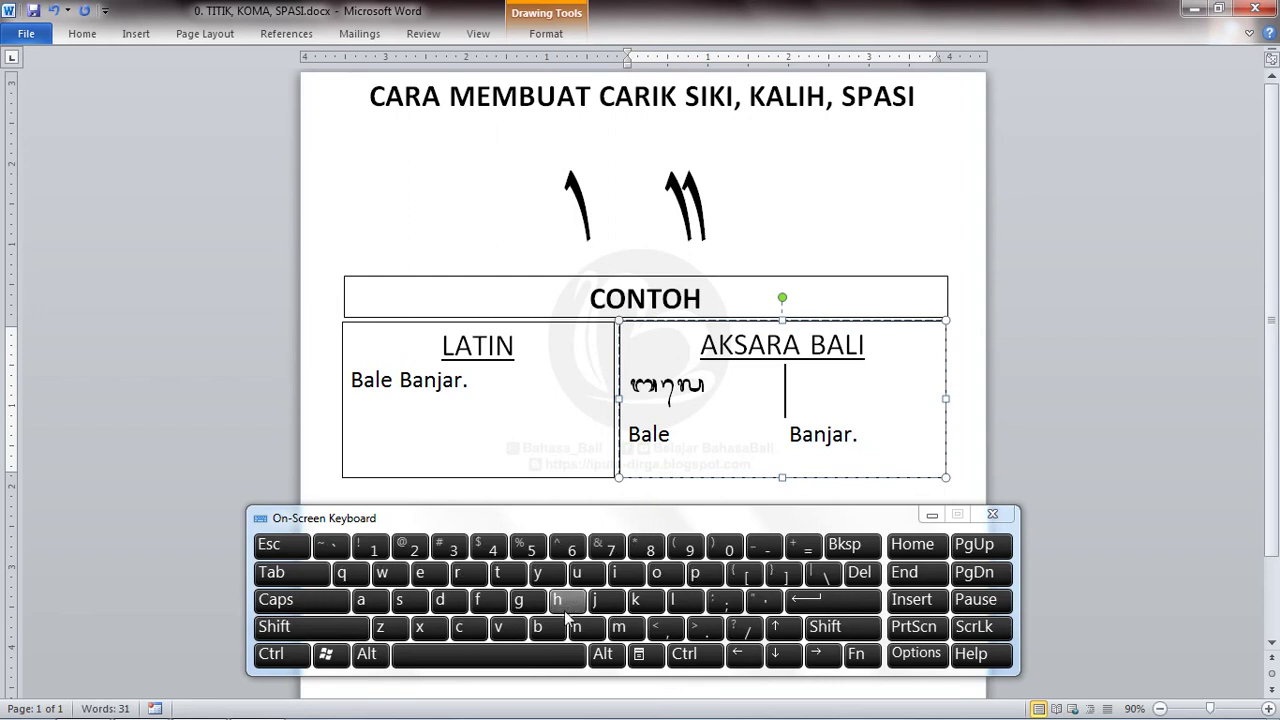
# Write "banjar" in Balinese script after the gap, with its r in final-consonant form, and close it with a carik kalih period.
pyautogui.click(537, 626)
pyautogui.write('nj')
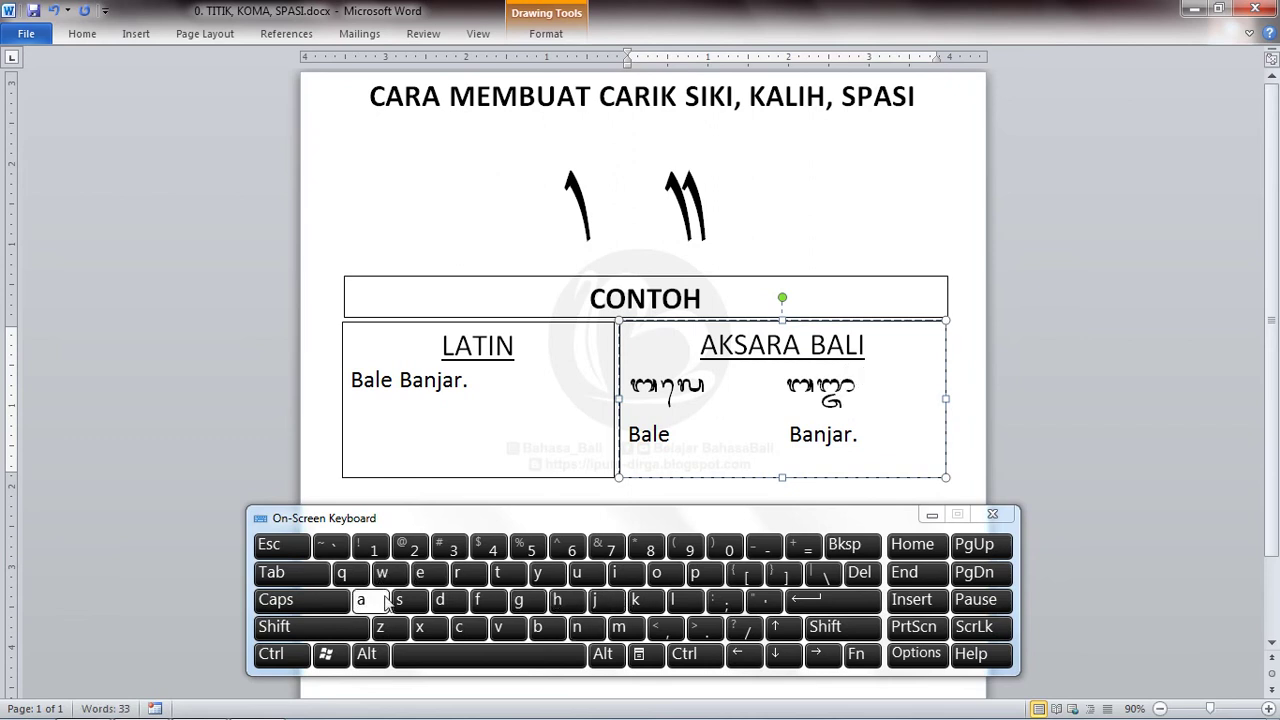
pyautogui.write('r')
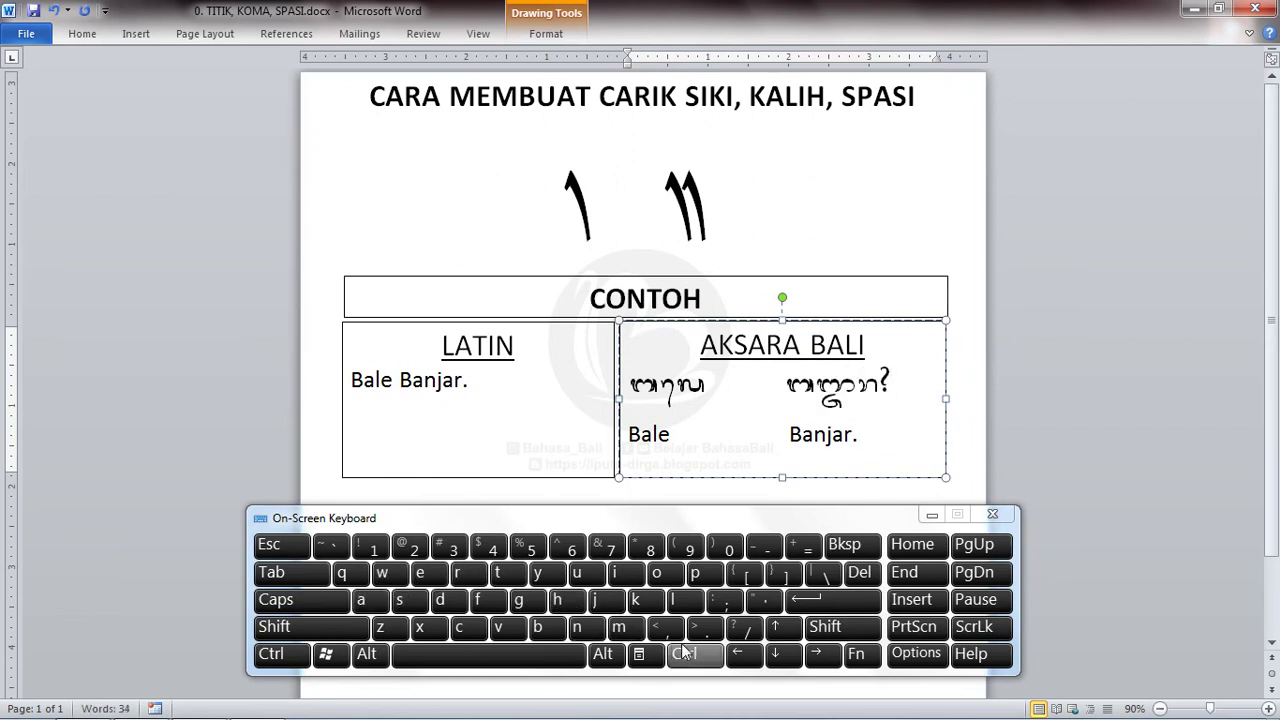
pyautogui.press('BackSpace')
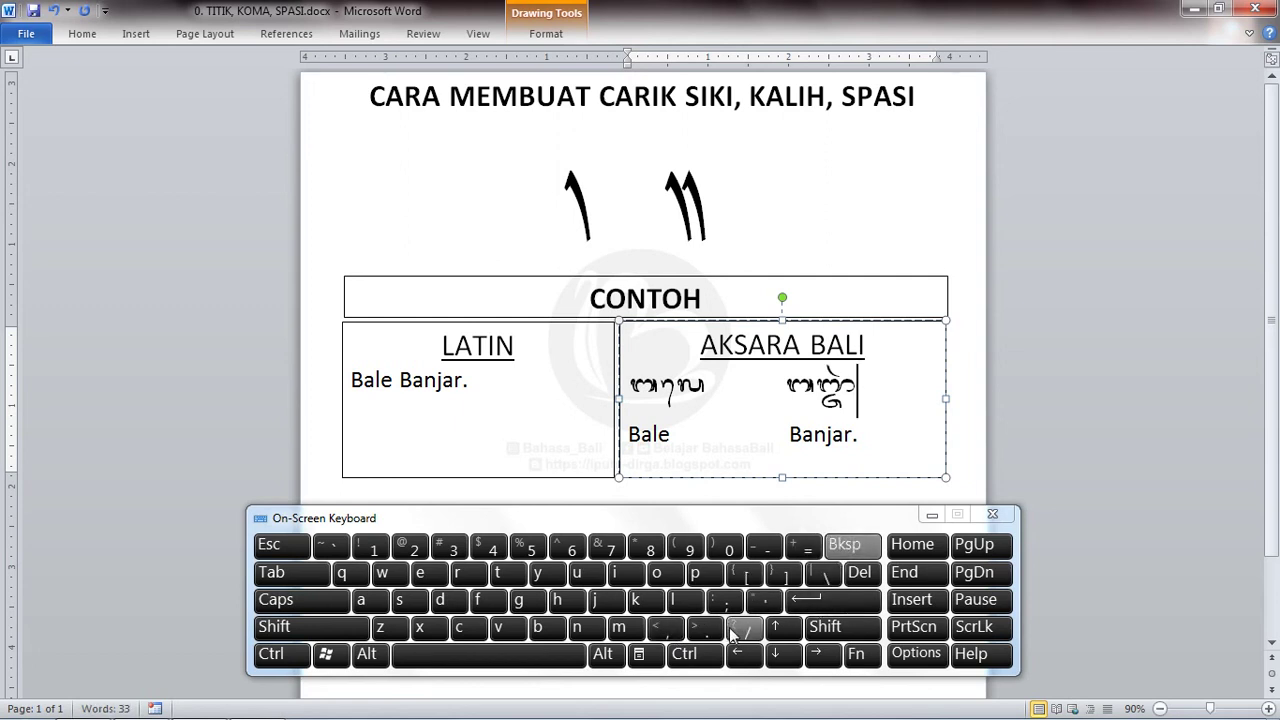
pyautogui.click(706, 628)
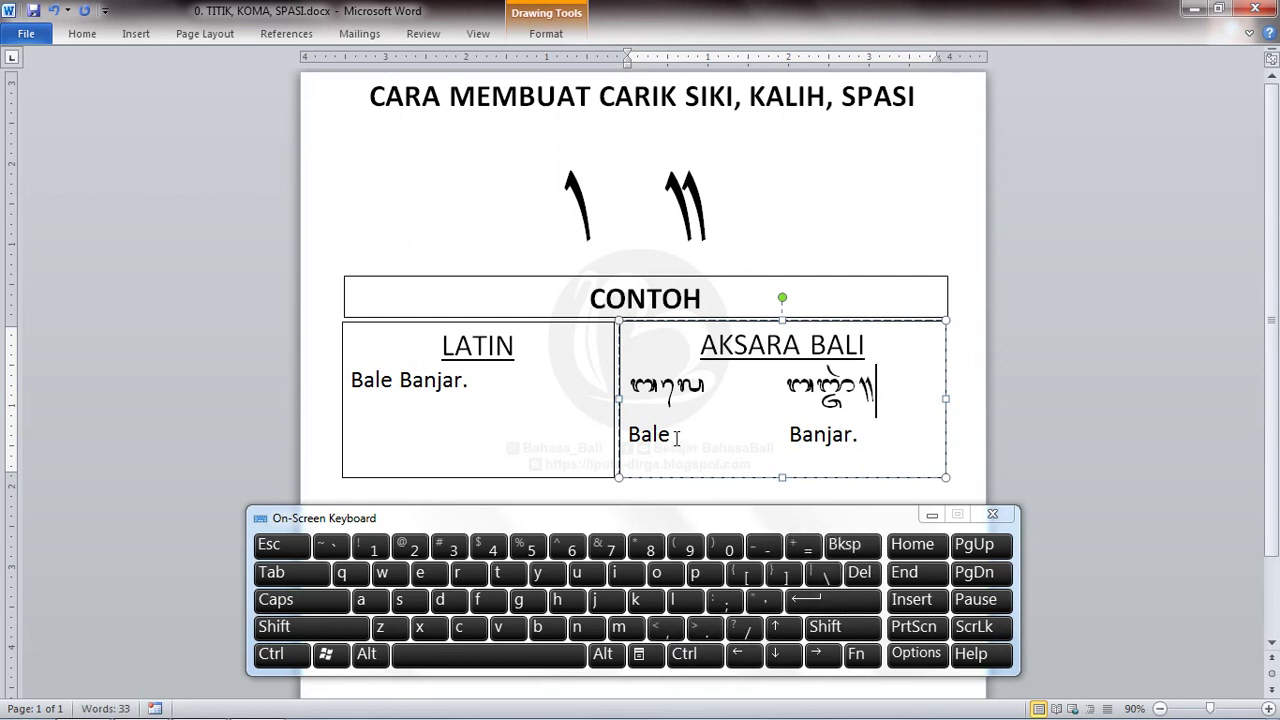